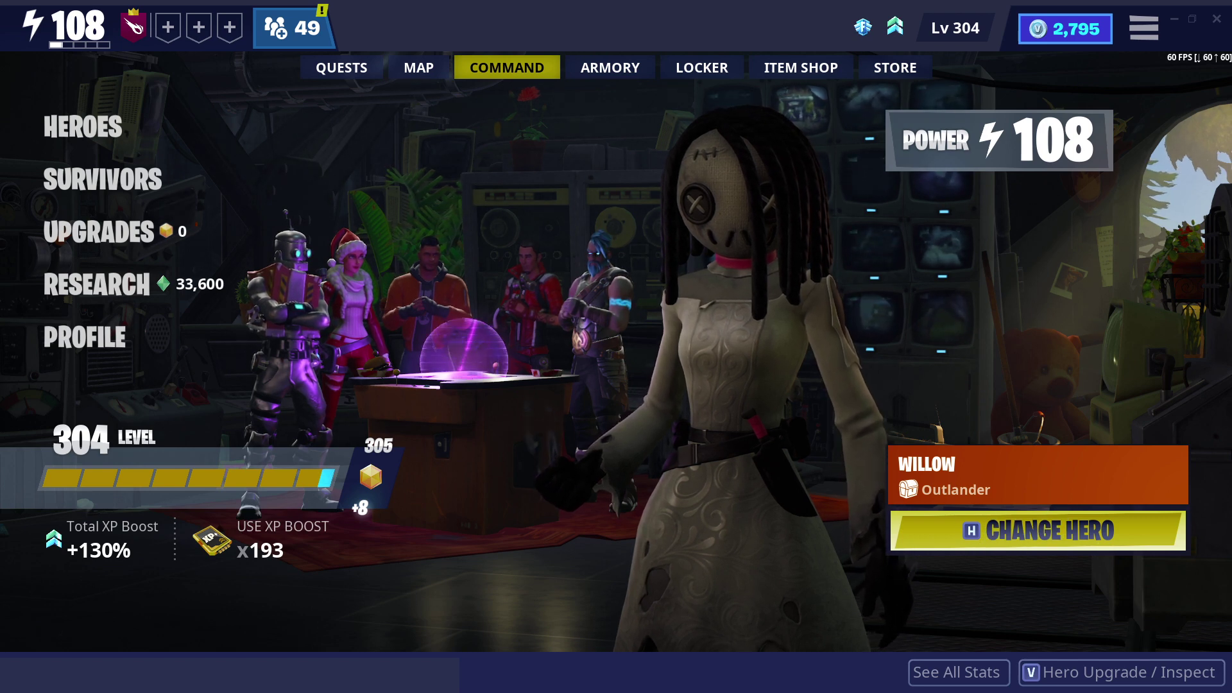
- Switch to Discord and view the patch-notes and fortnite-item-shop channels in the Fortnite Stuff category
key(alt+Tab)
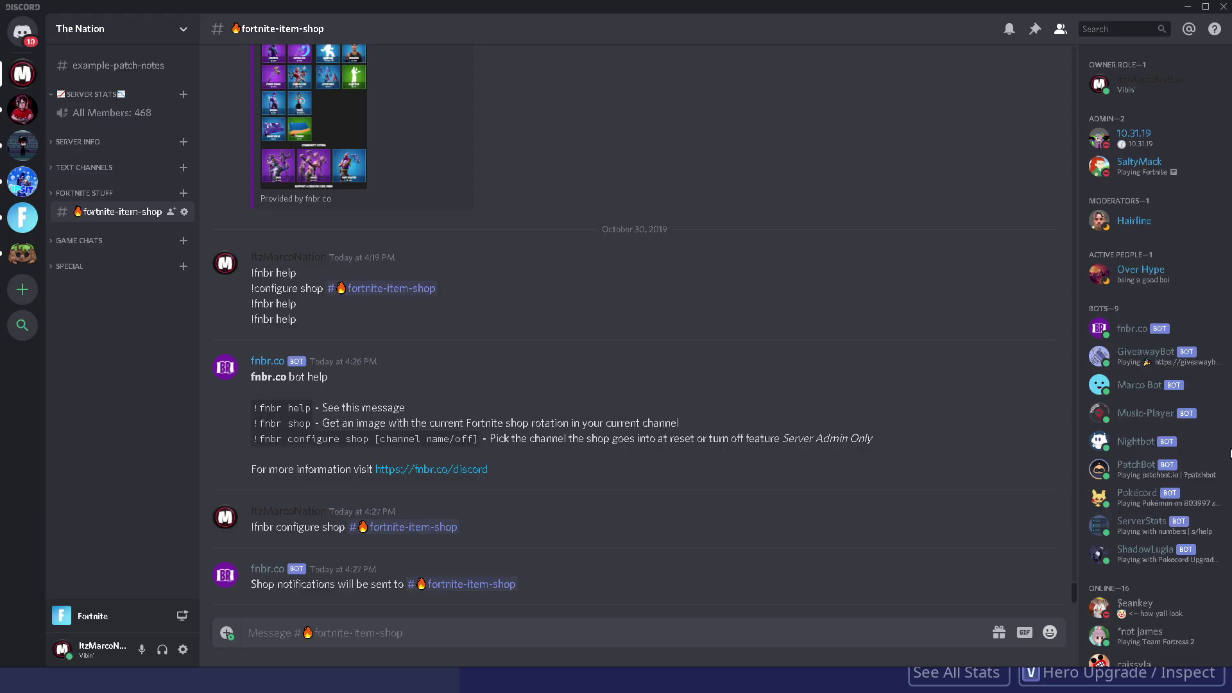
click(94, 193)
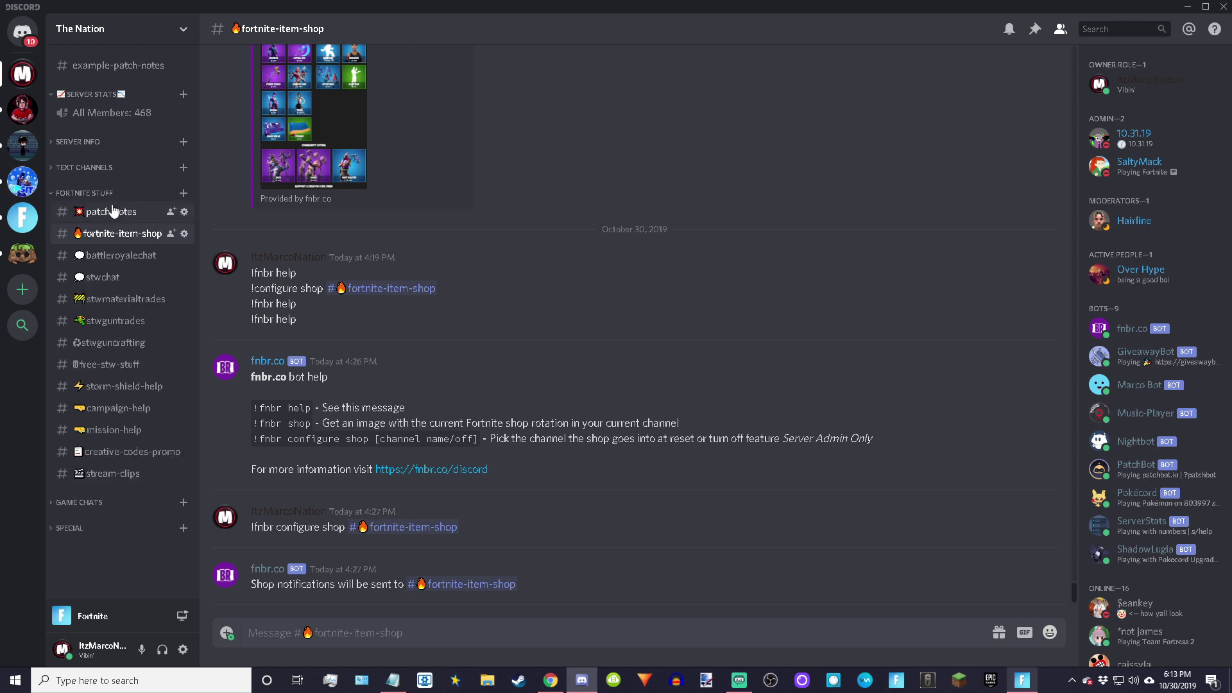
click(112, 213)
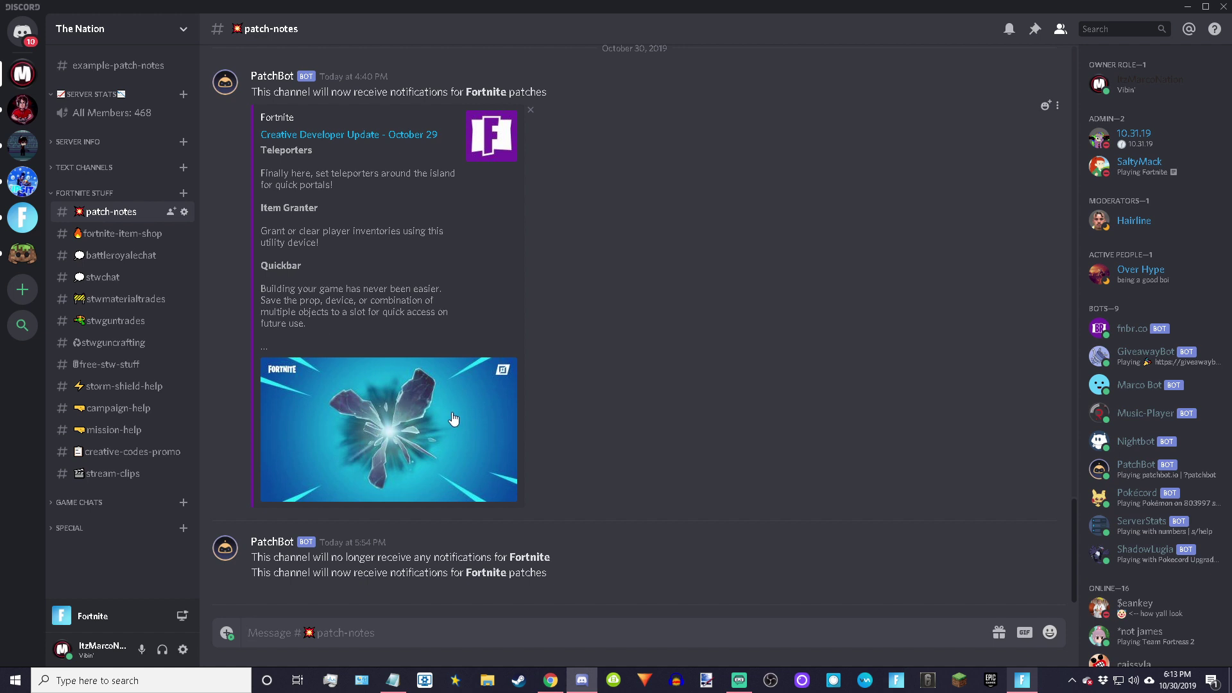
click(101, 236)
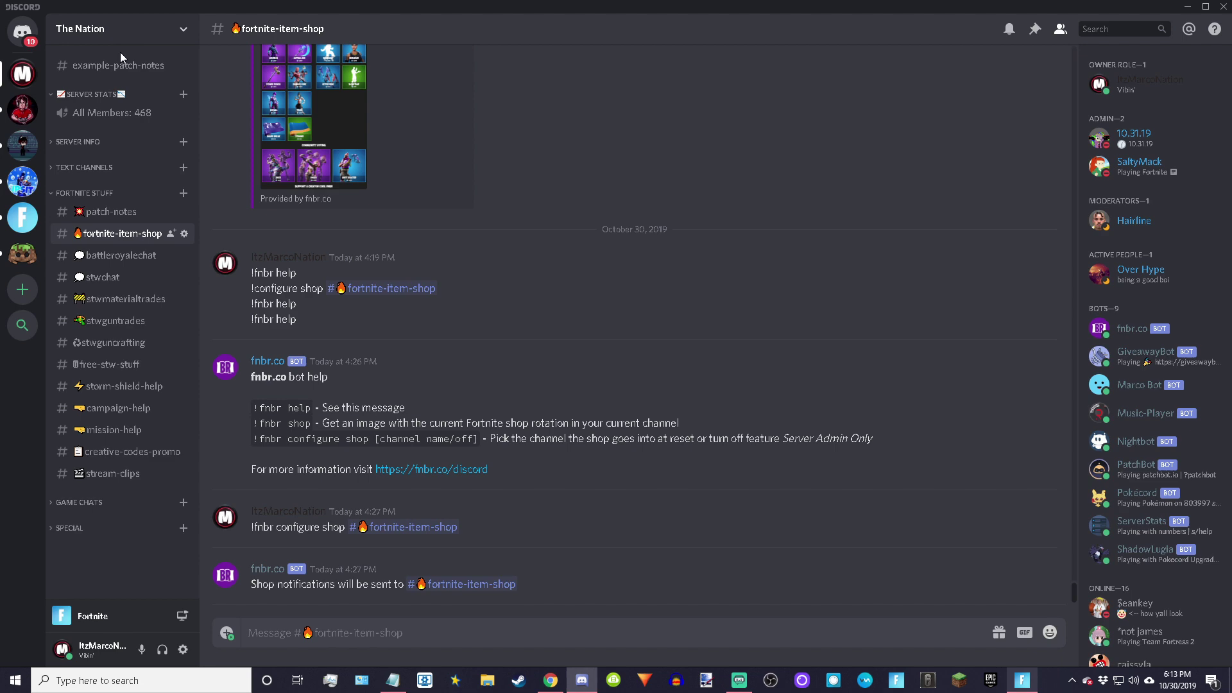
- Delete the example-patch-notes channel from The Nation server
click(119, 68)
right_click(119, 68)
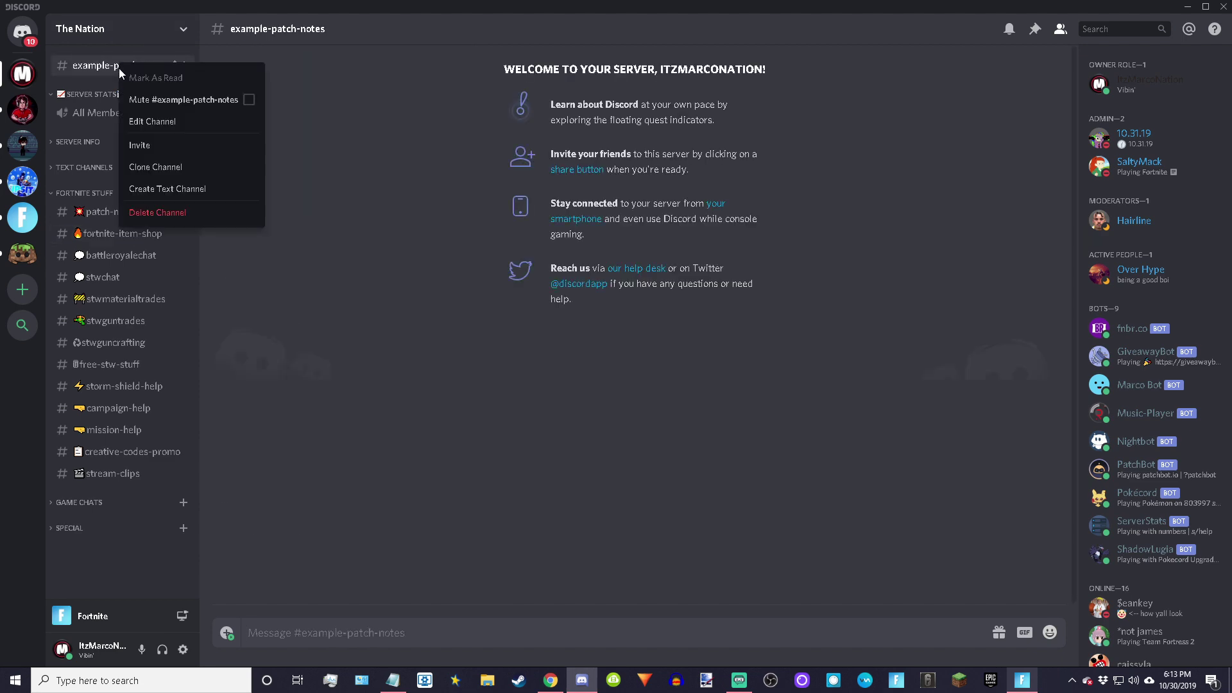
click(142, 210)
click(696, 374)
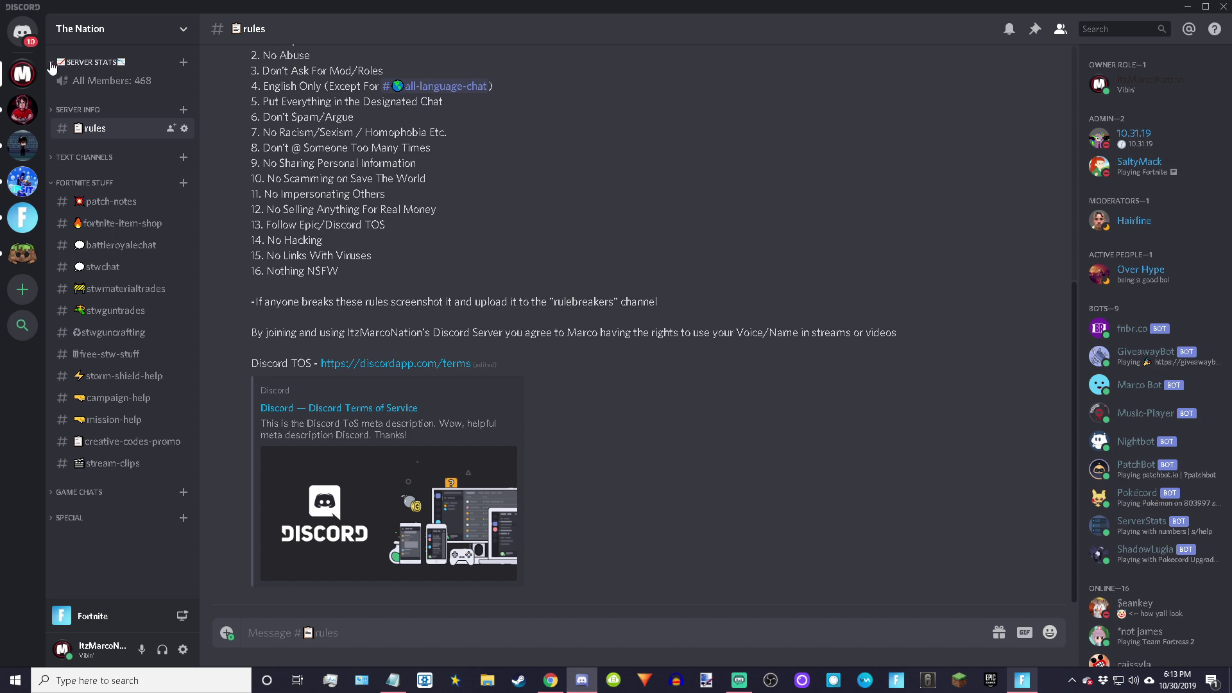
- Create a text channel named example-item-shop and move it above the Server Stats category
click(184, 62)
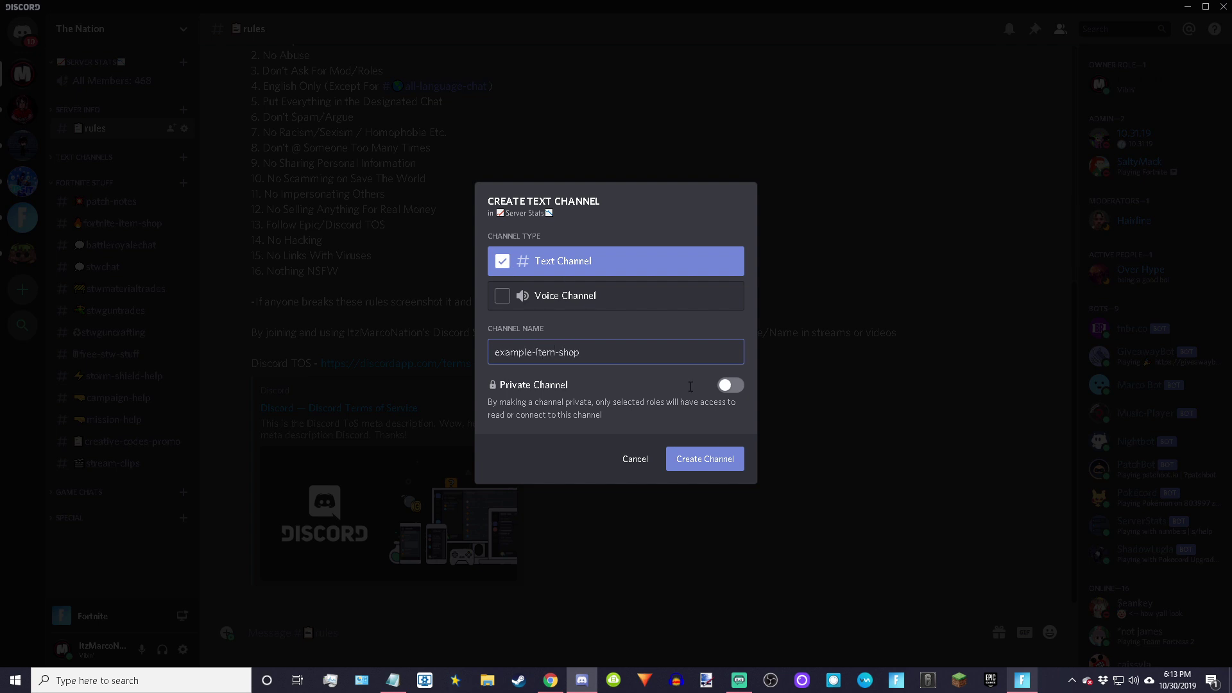
click(704, 459)
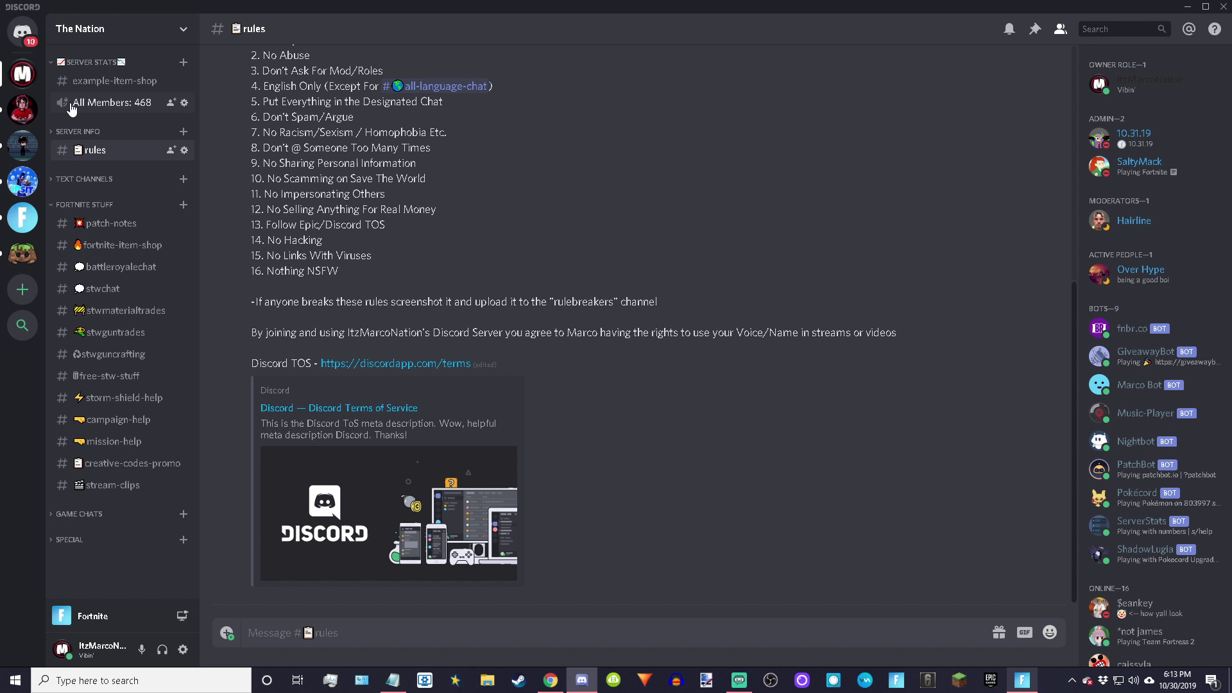
drag(109, 81, 82, 55)
click(80, 96)
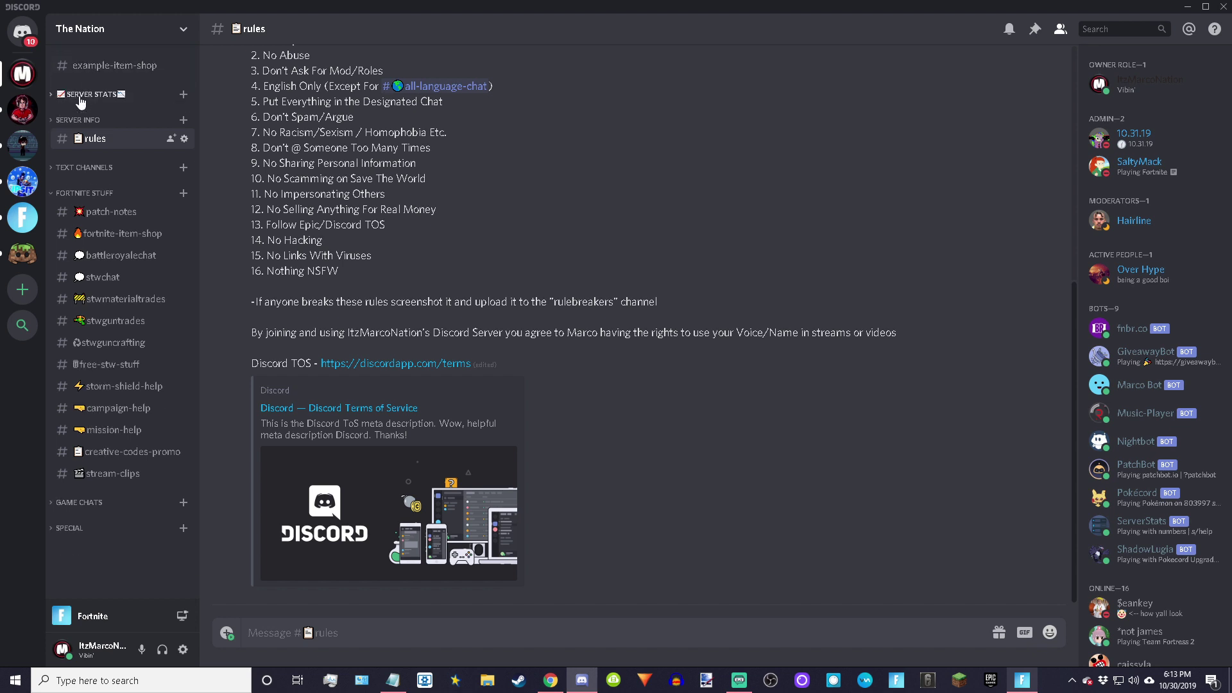
right_click(93, 62)
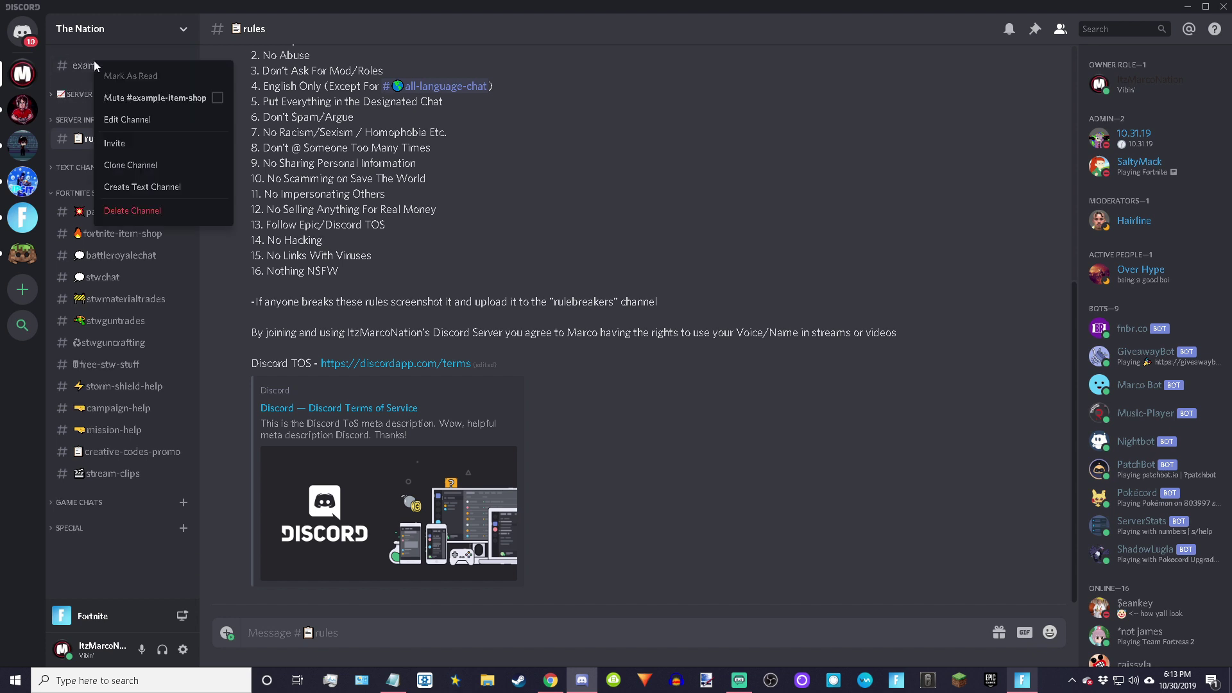
click(126, 121)
click(324, 101)
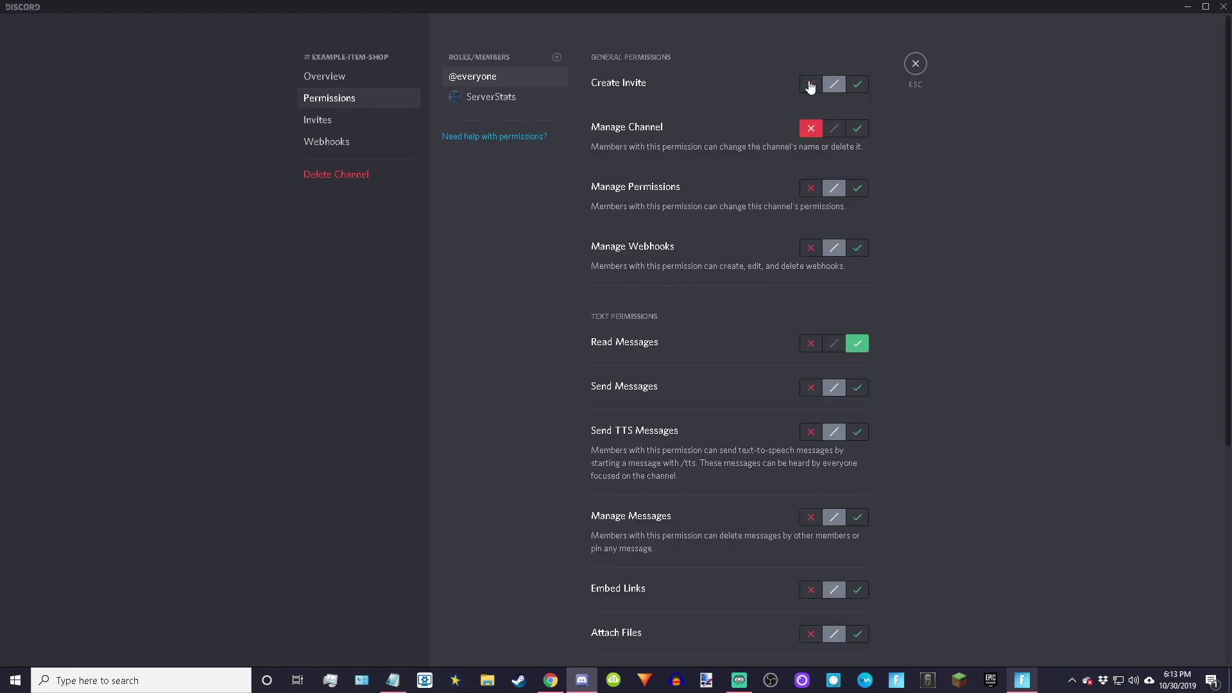
click(858, 84)
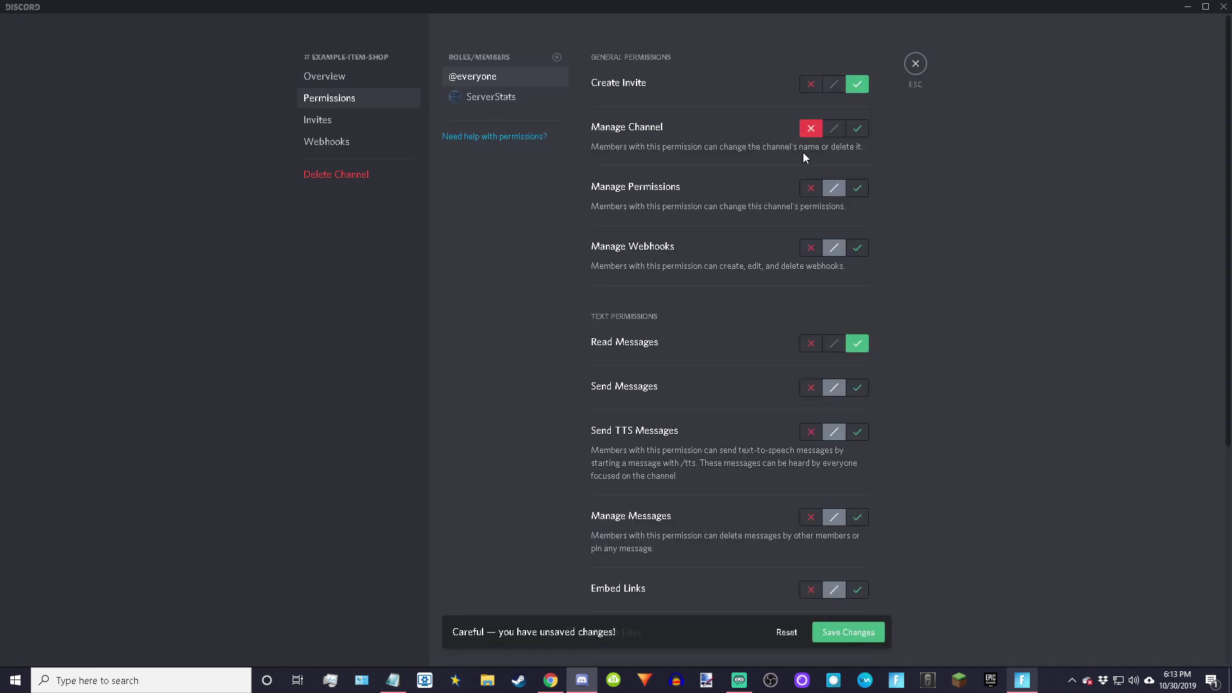
click(810, 188)
scroll(810, 257, down, 5)
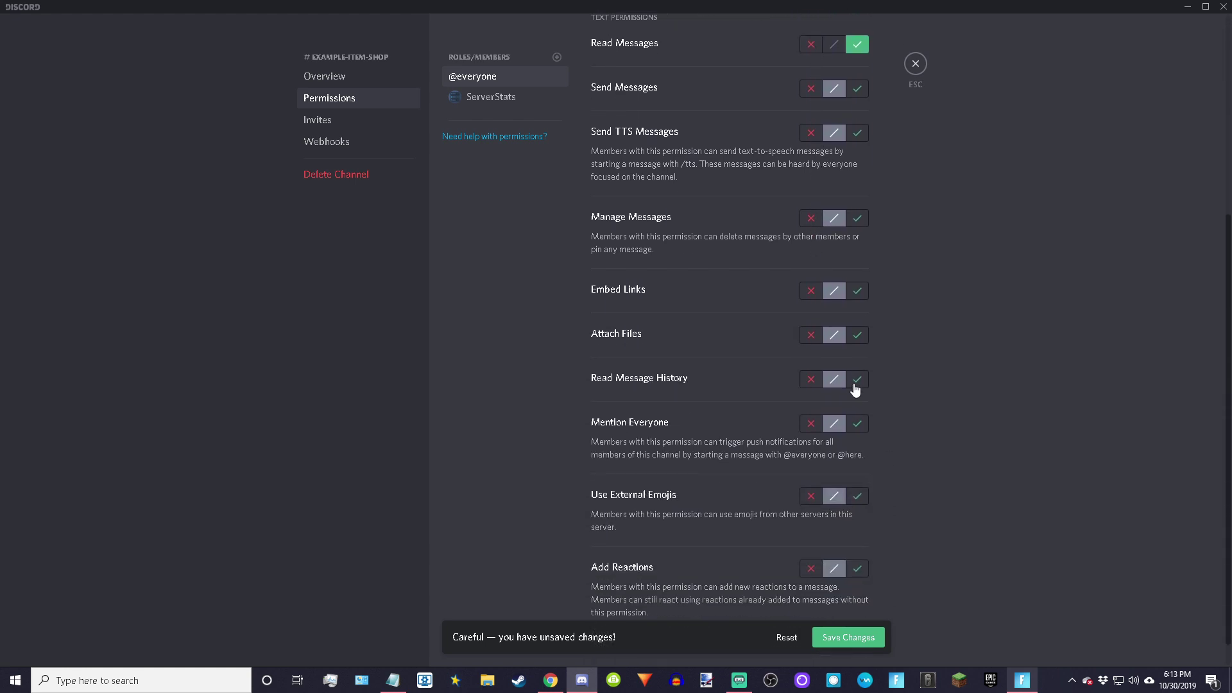
click(857, 379)
scroll(835, 382, up, 5)
click(810, 344)
click(811, 388)
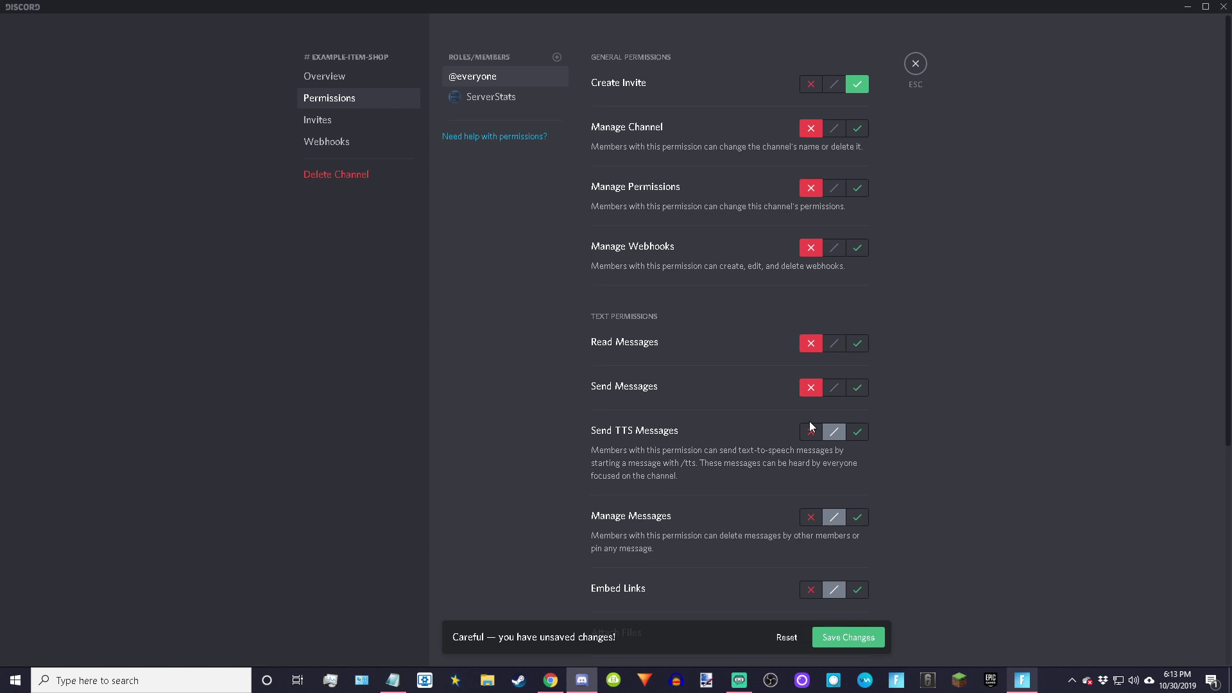
click(811, 432)
scroll(810, 525, down, 2)
click(811, 487)
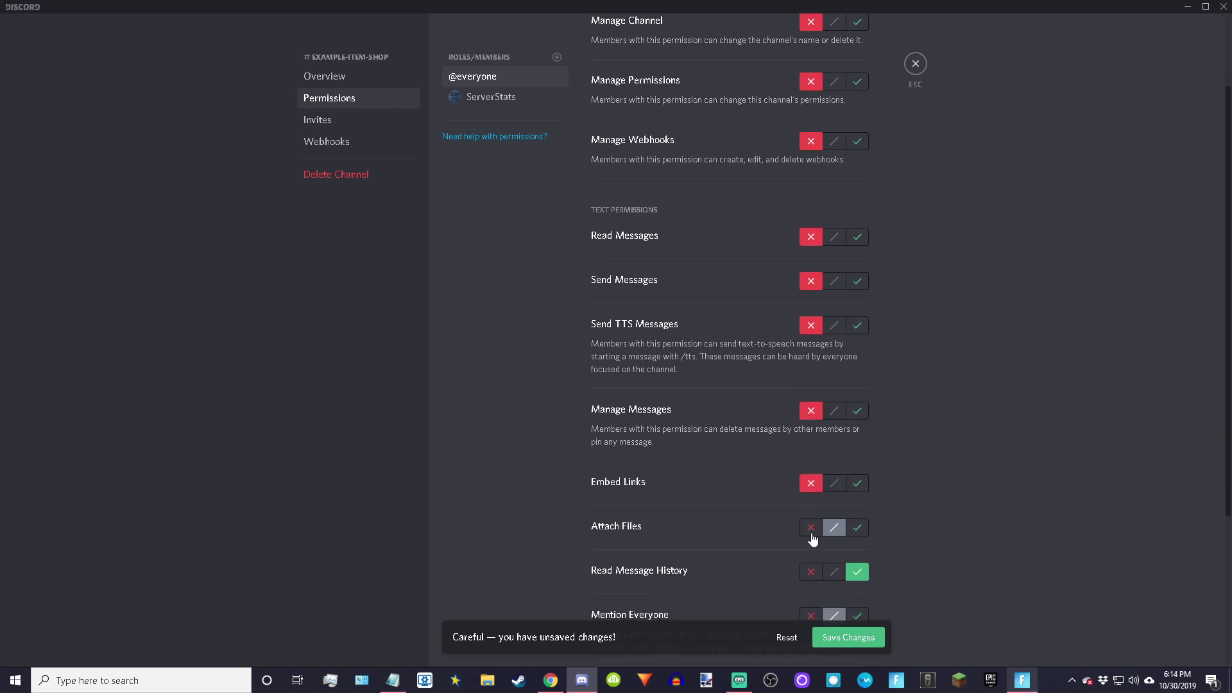
click(811, 530)
scroll(812, 539, down, 2)
click(811, 549)
scroll(813, 568, down, 1)
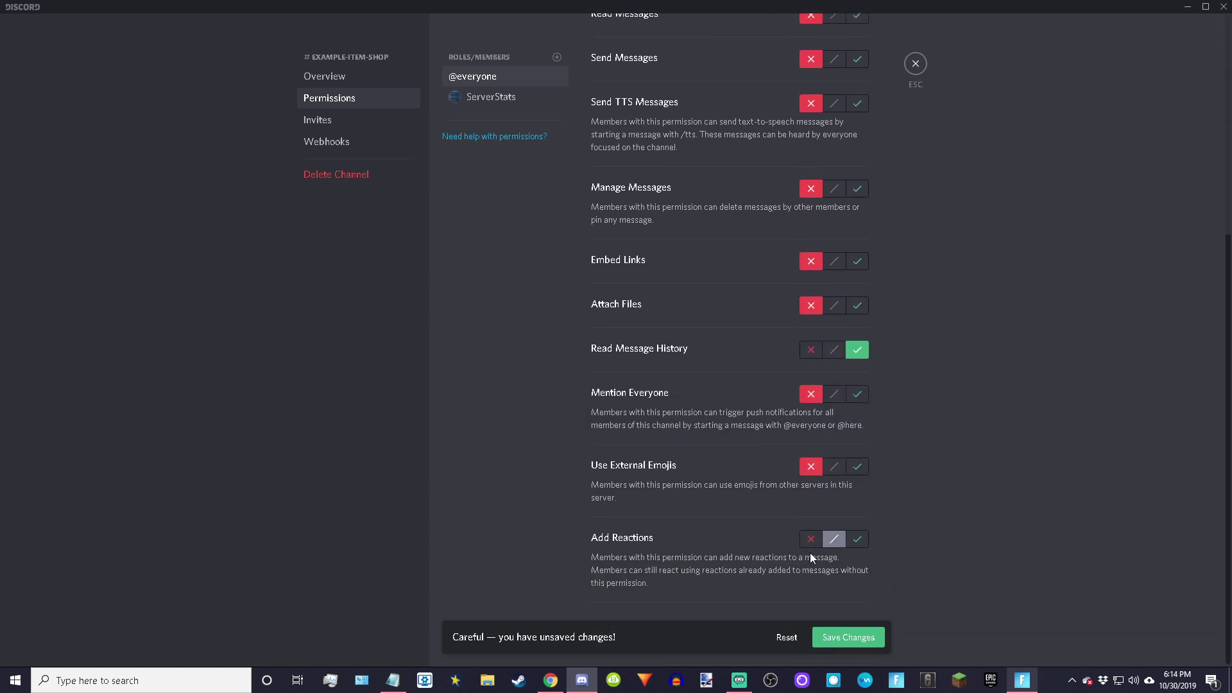
click(811, 543)
scroll(809, 558, up, 3)
scroll(808, 557, down, 1)
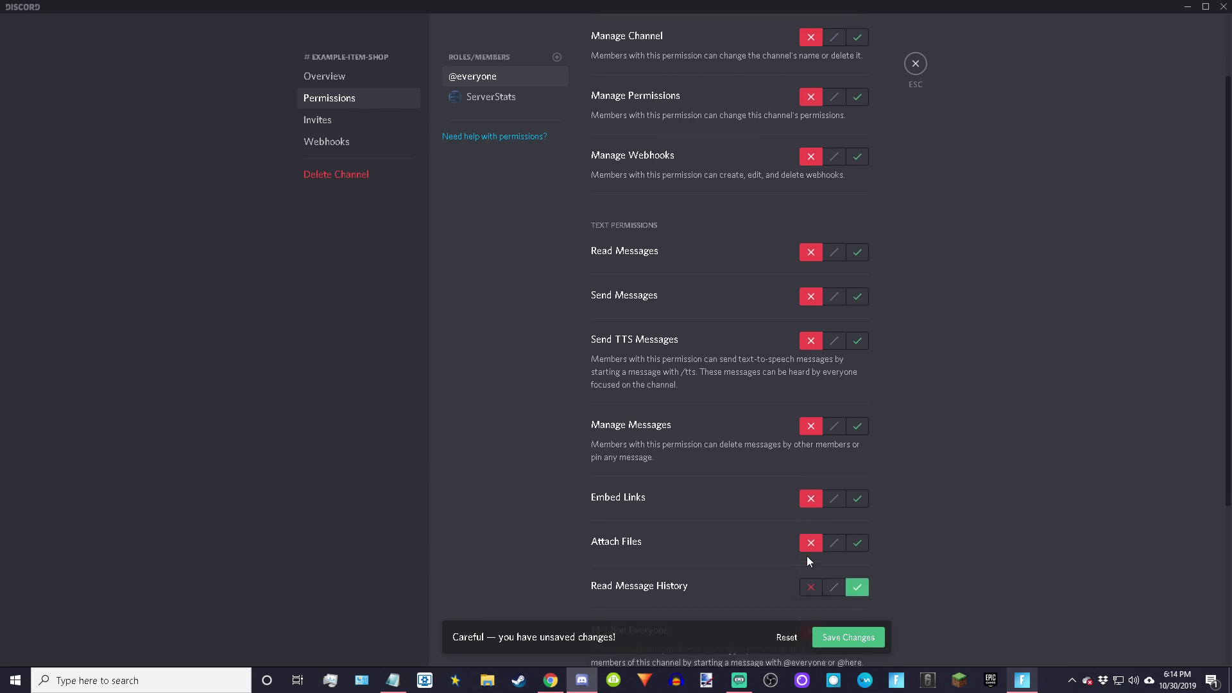
scroll(803, 562, up, 2)
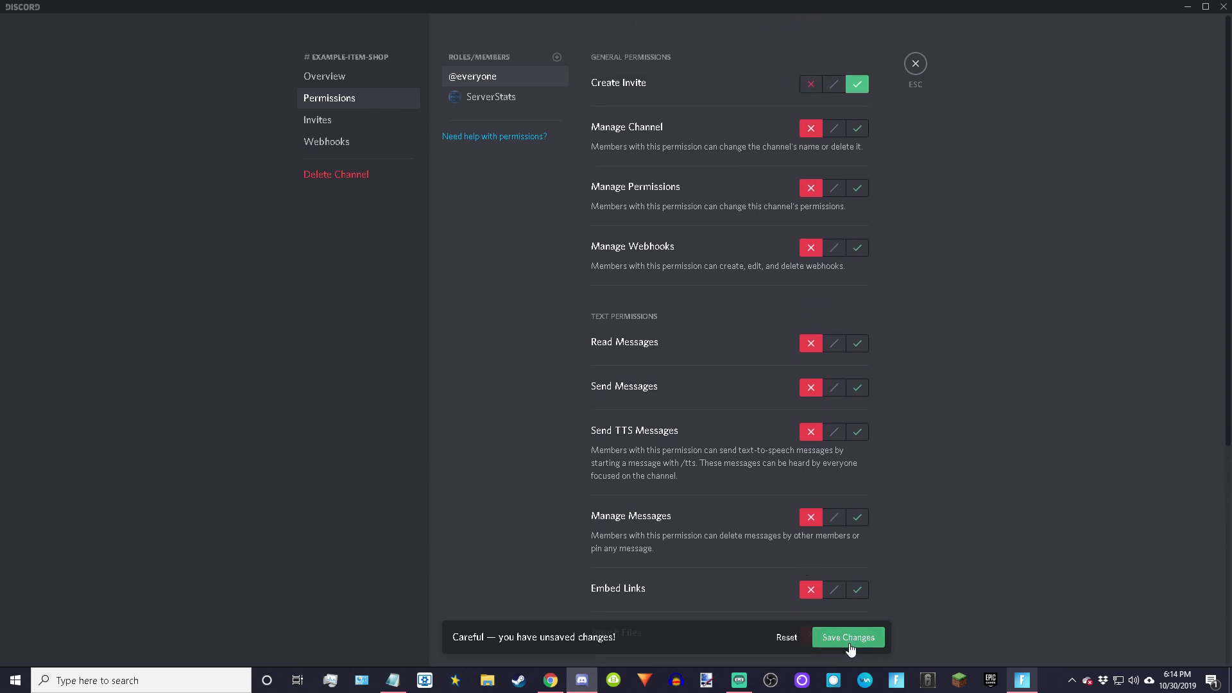
scroll(835, 525, down, 4)
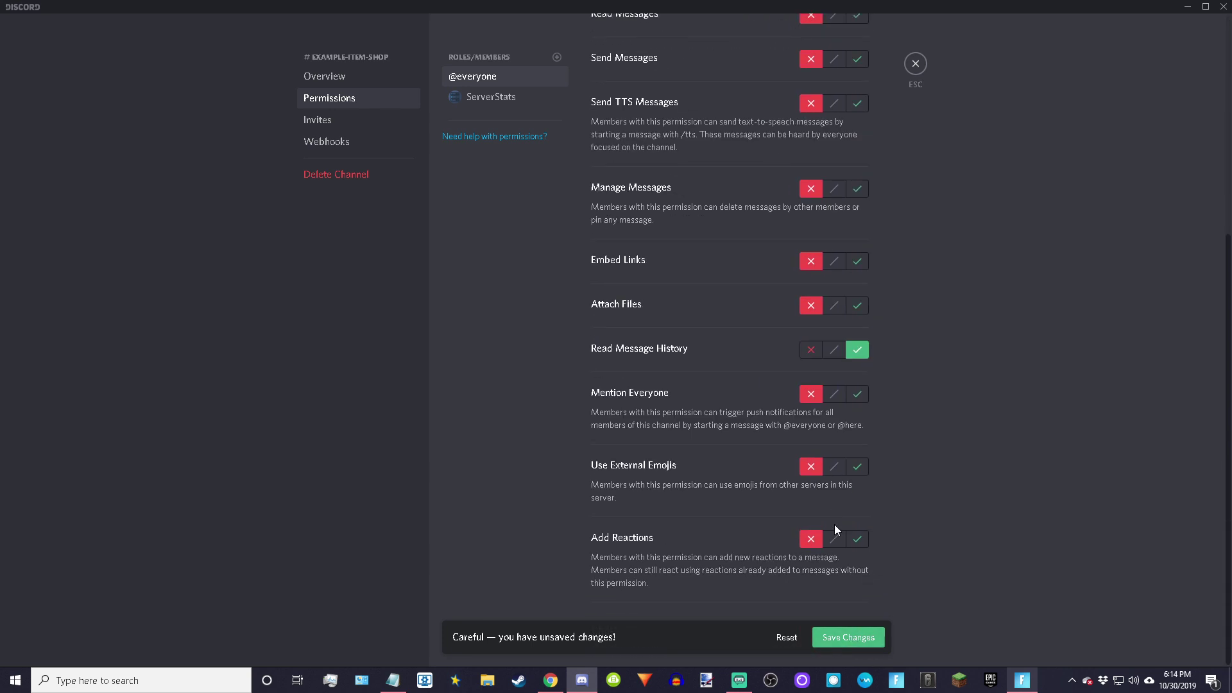
scroll(836, 531, up, 2)
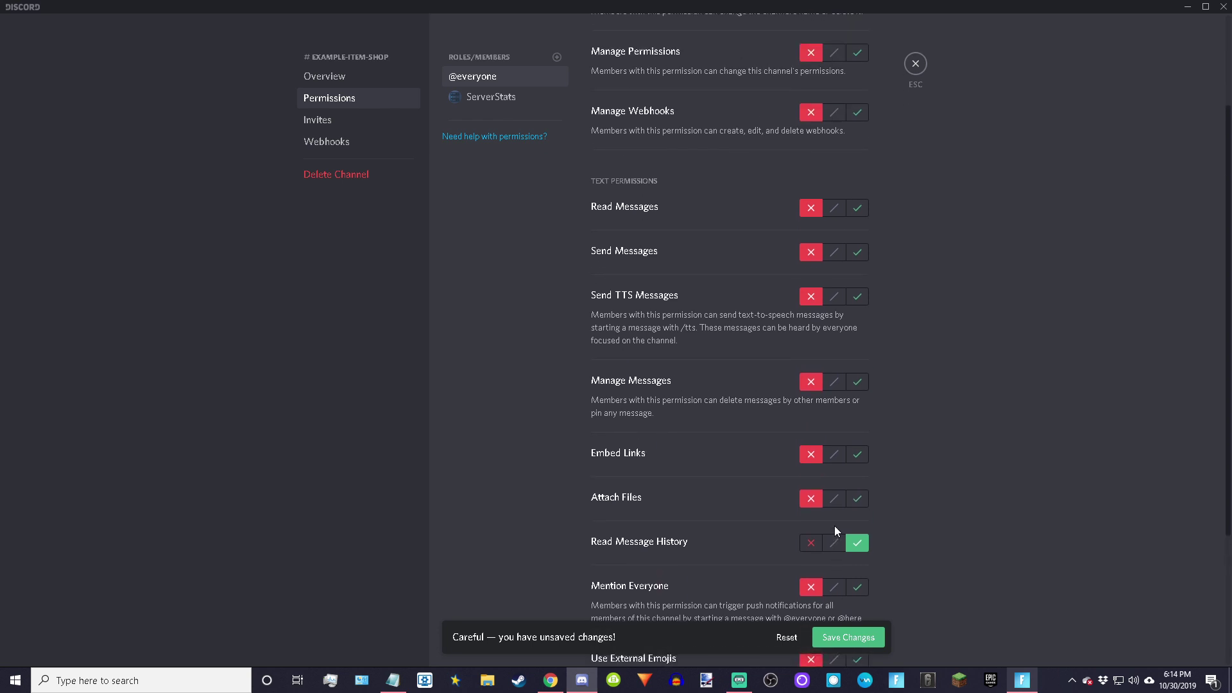
click(857, 207)
scroll(919, 454, down, 3)
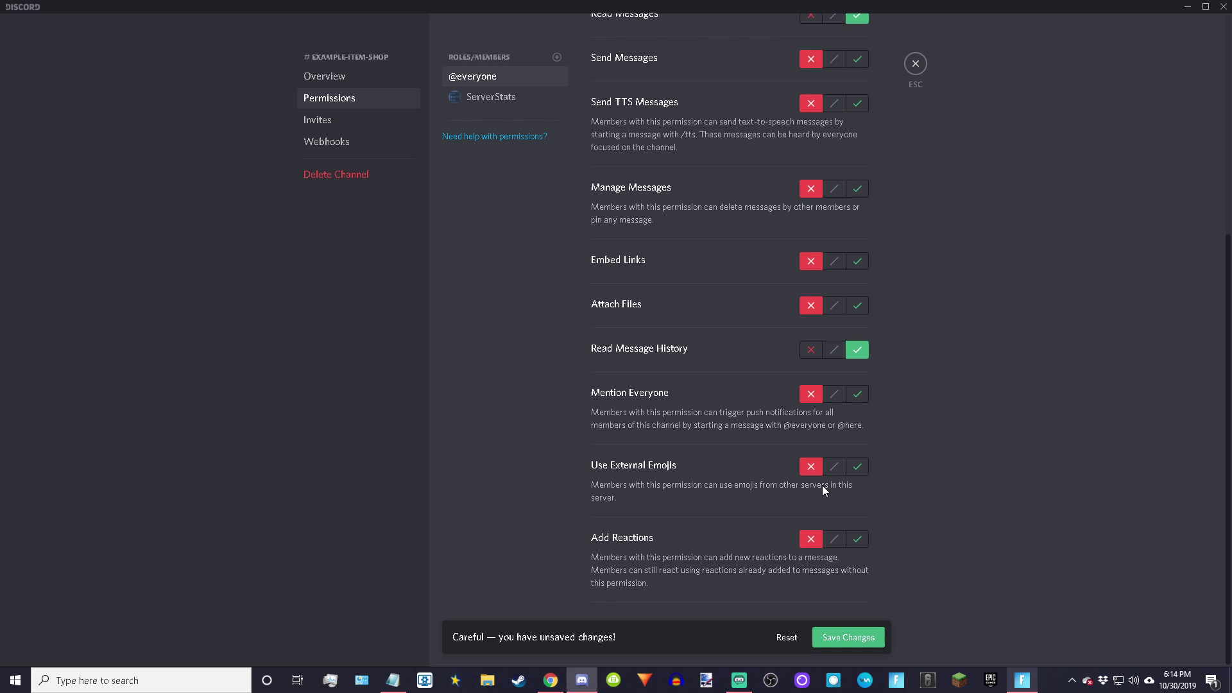
scroll(820, 502, up, 1)
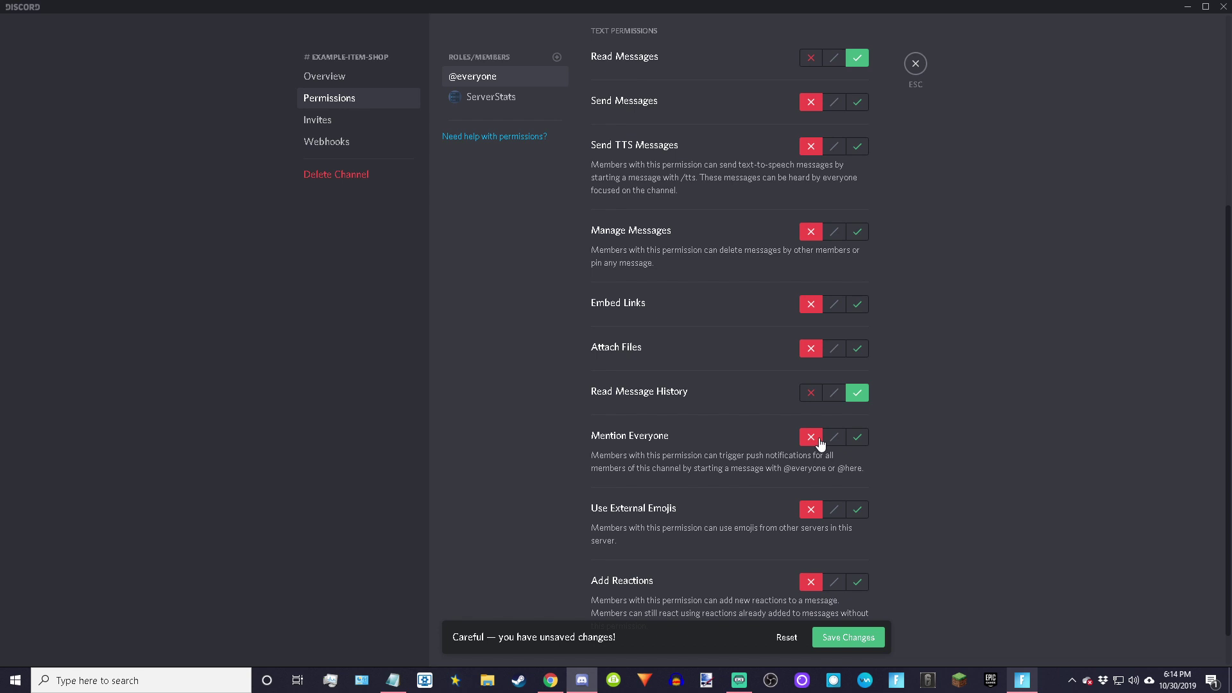
scroll(821, 443, down, 1)
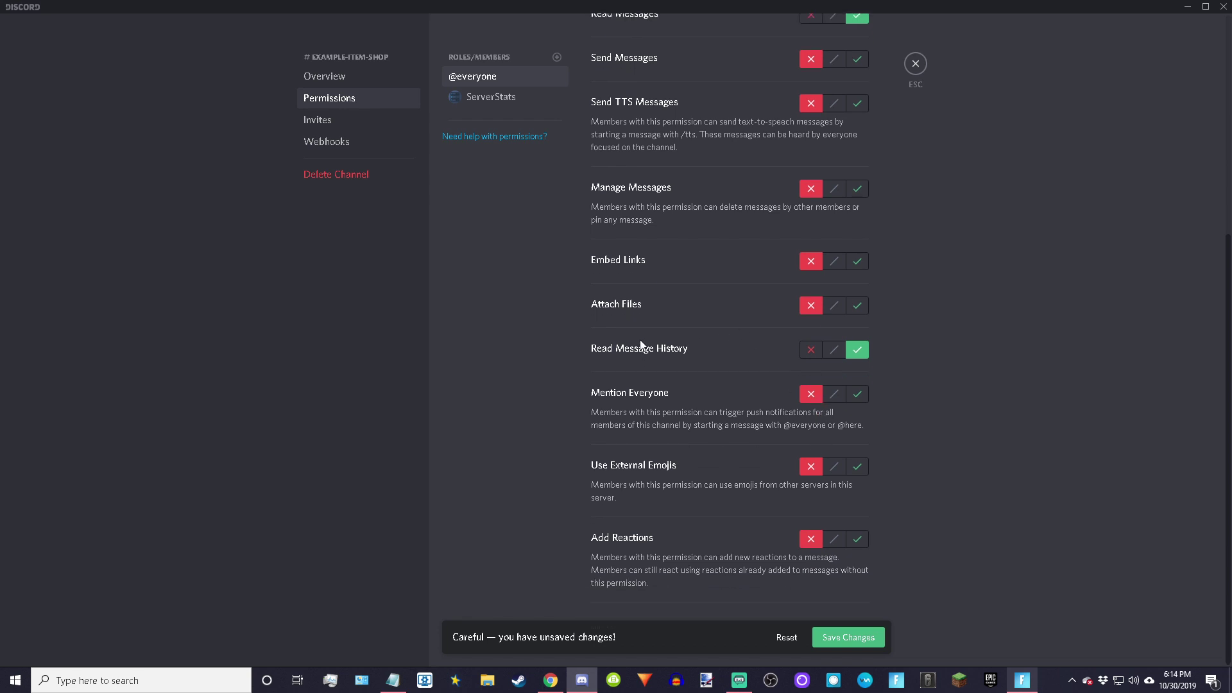
scroll(684, 351, up, 7)
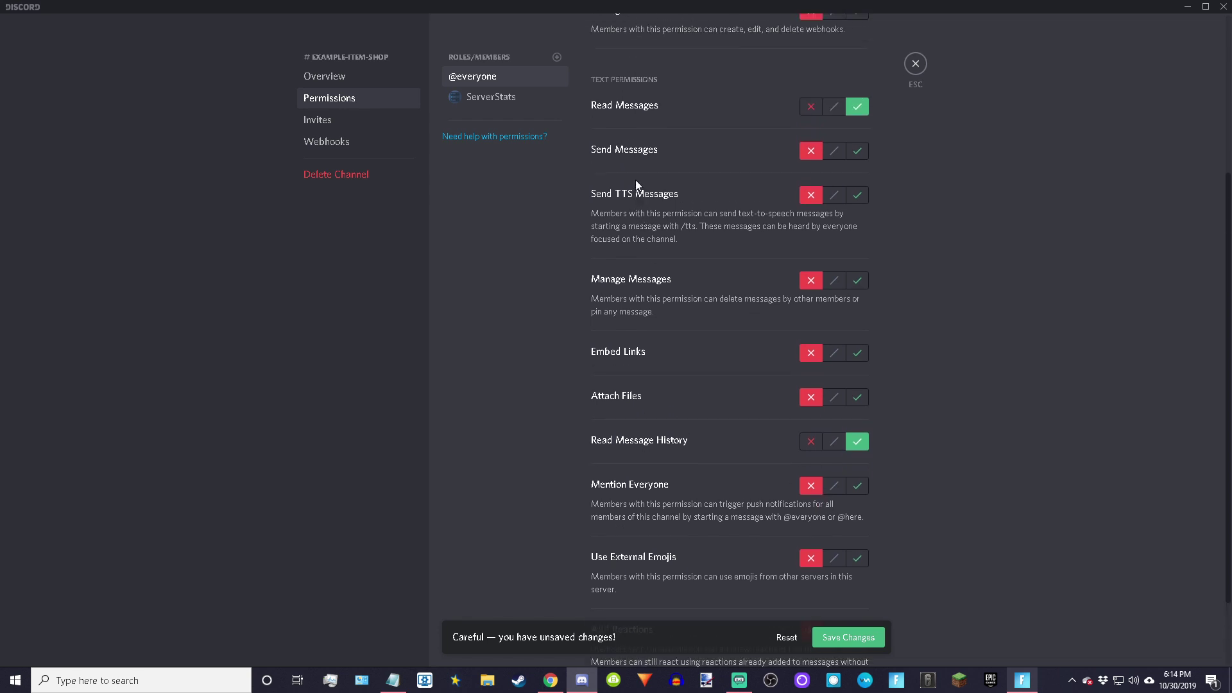
click(849, 642)
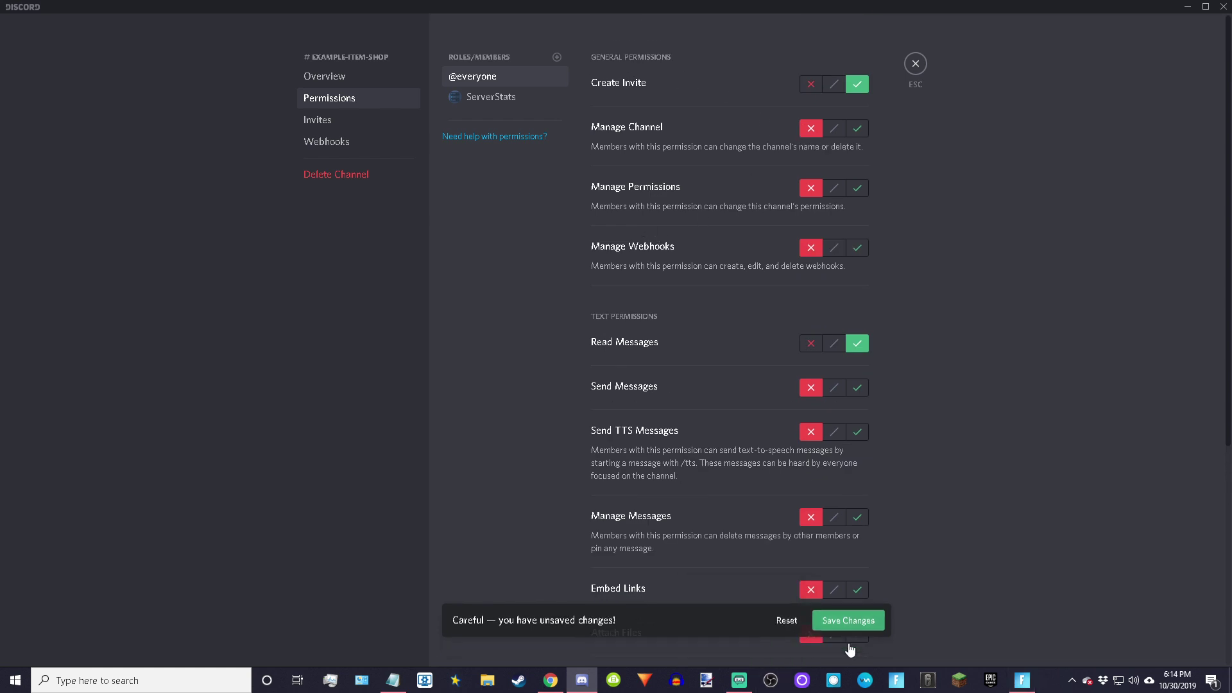
click(916, 64)
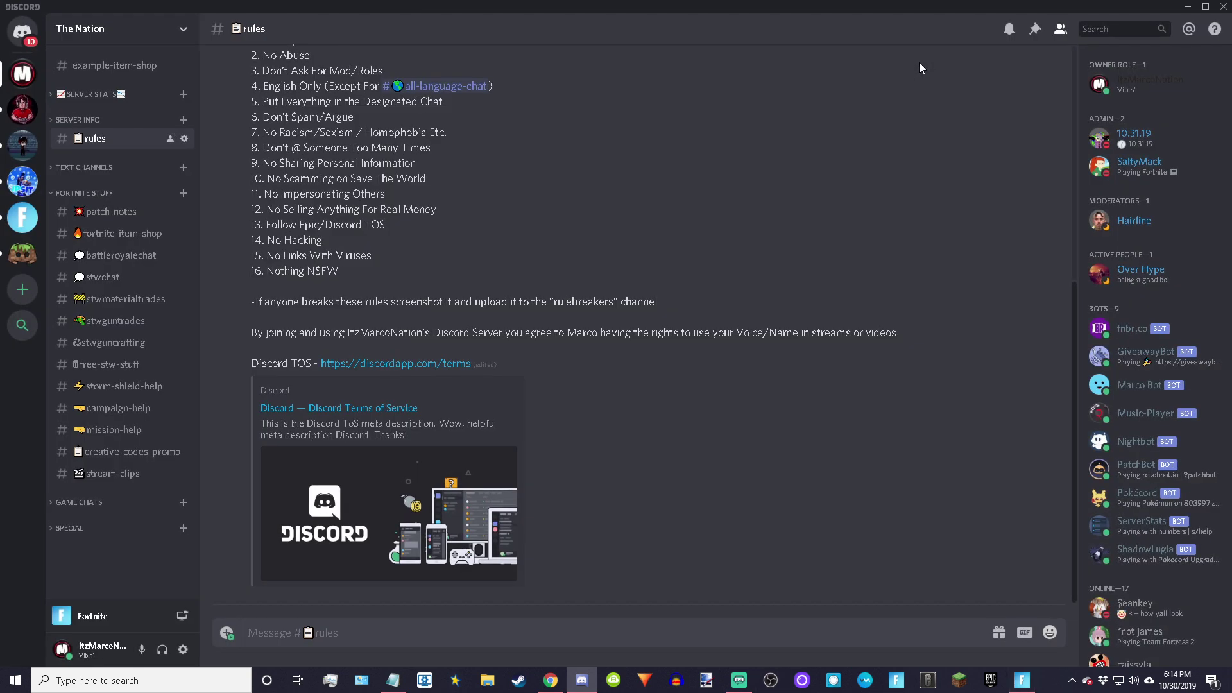
click(115, 65)
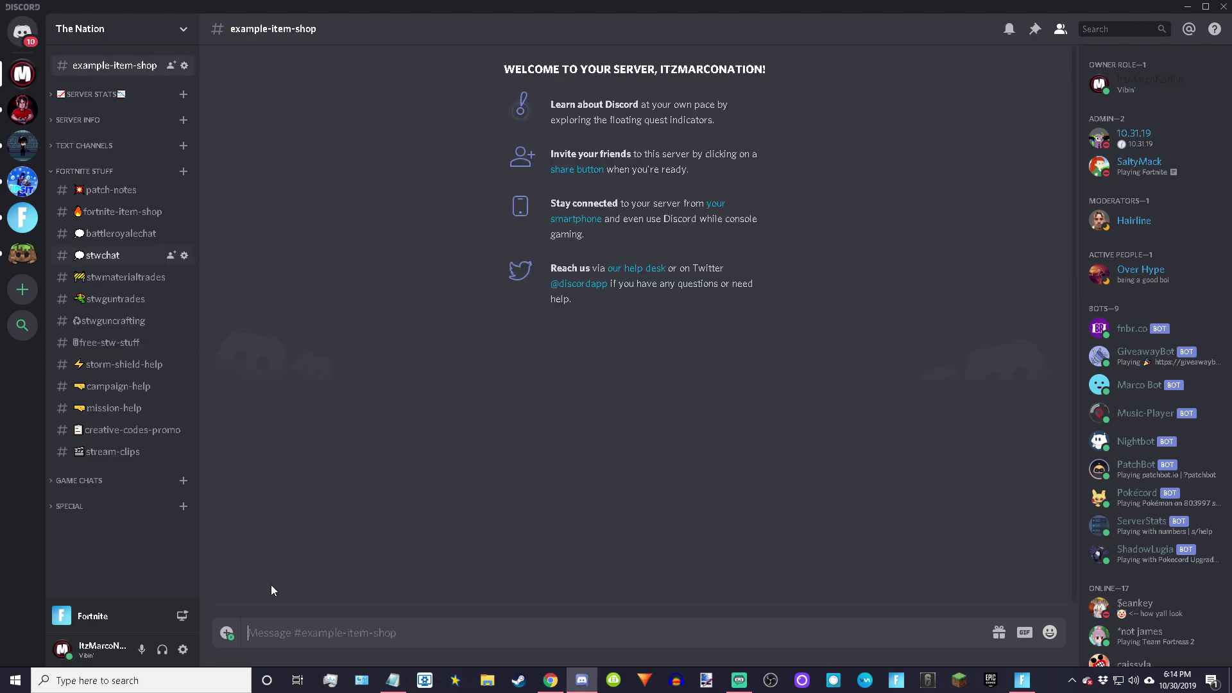
- Switch to Chrome, search for the fnbr item shop Discord bot and open the fnbr.co Discord Bot page
click(551, 681)
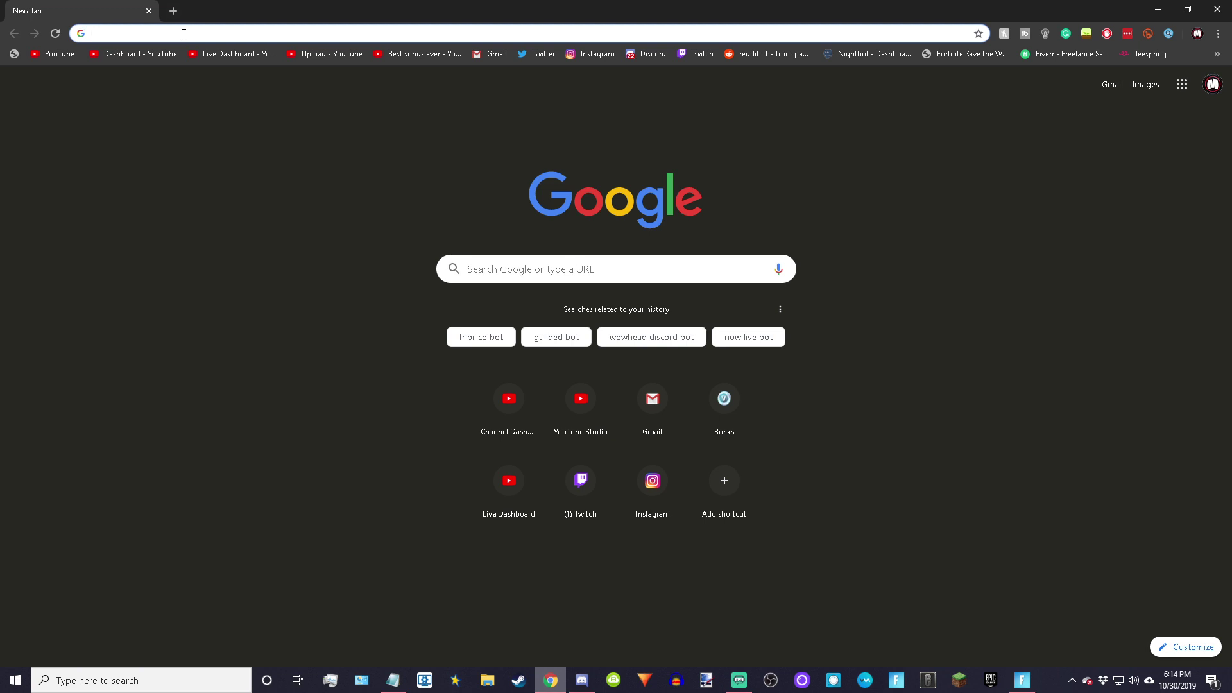
text(fnb)
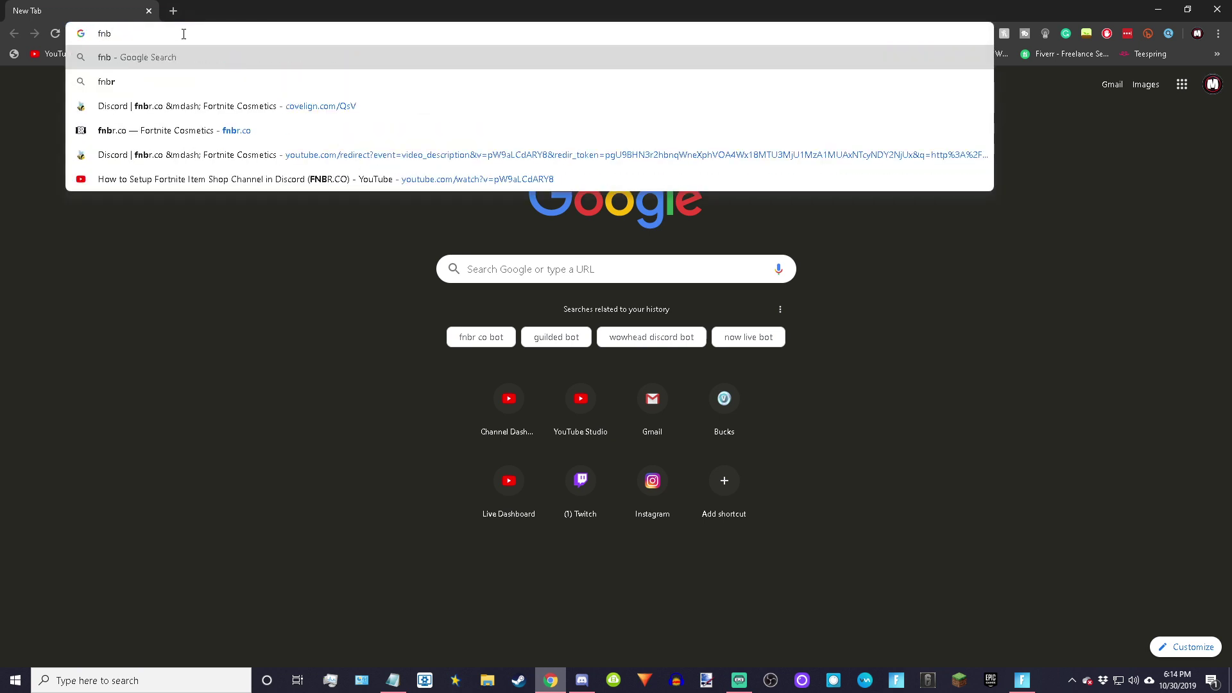
text(r)
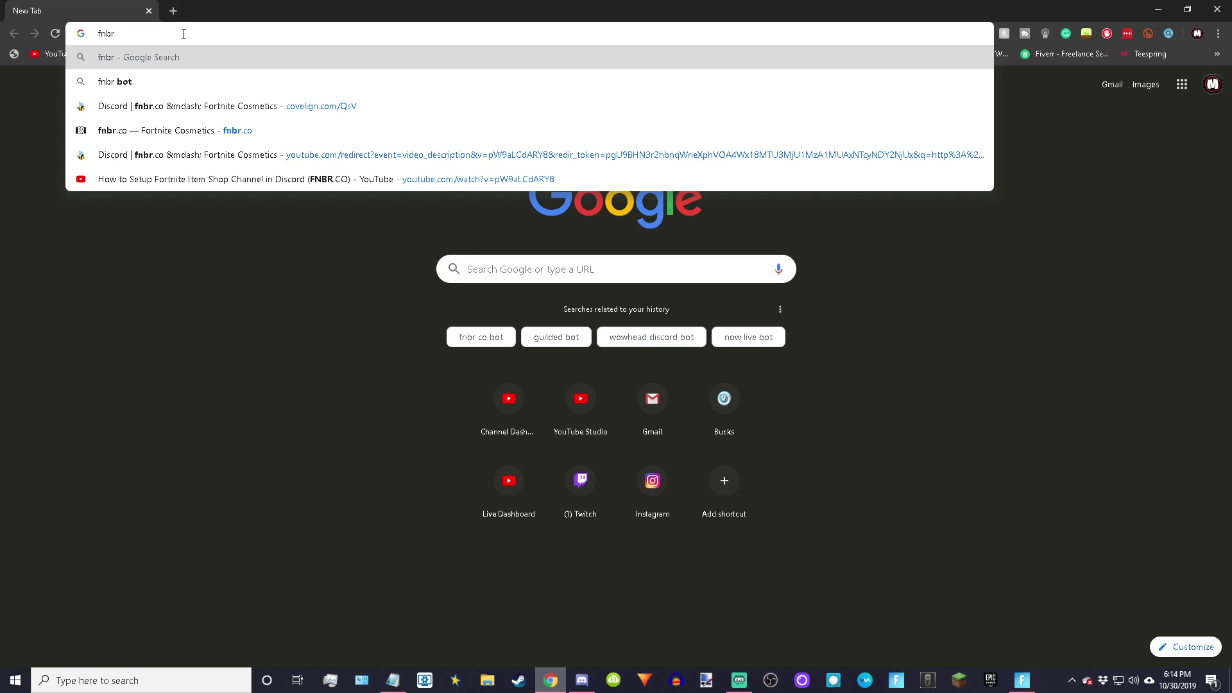
text( item shop dis)
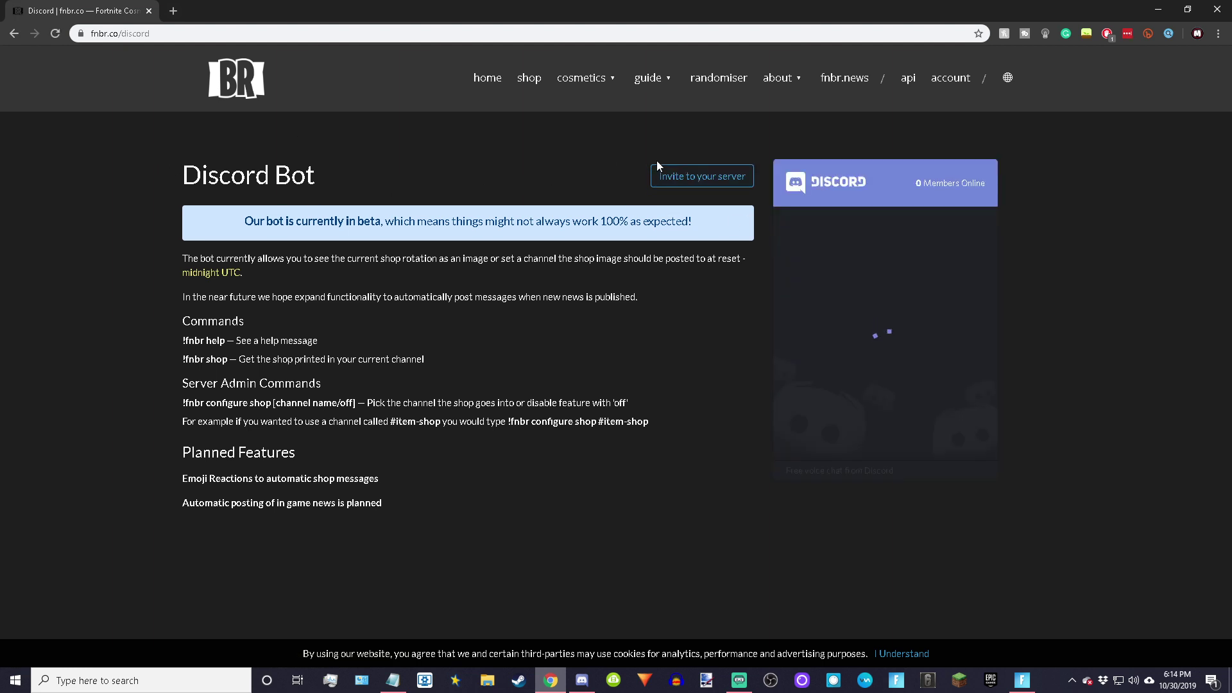
- Invite the fnbr.co bot to The Nation server, authorize it with the requested permissions, complete the captcha and close the browser
click(694, 184)
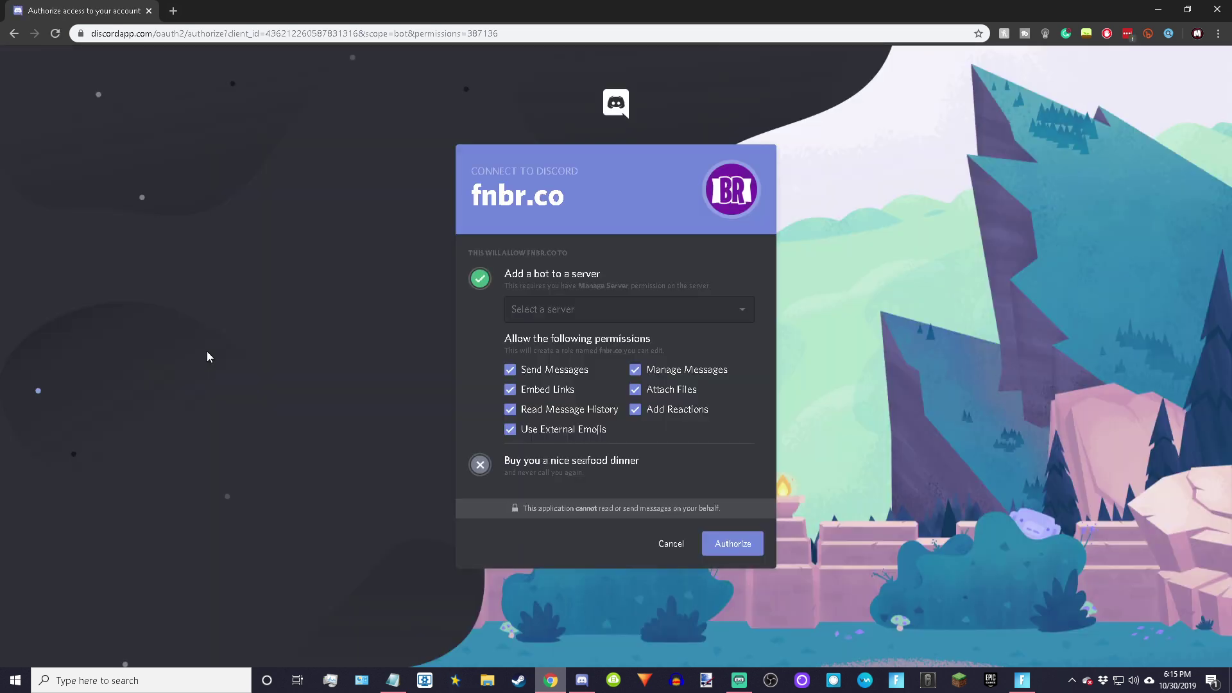
click(550, 311)
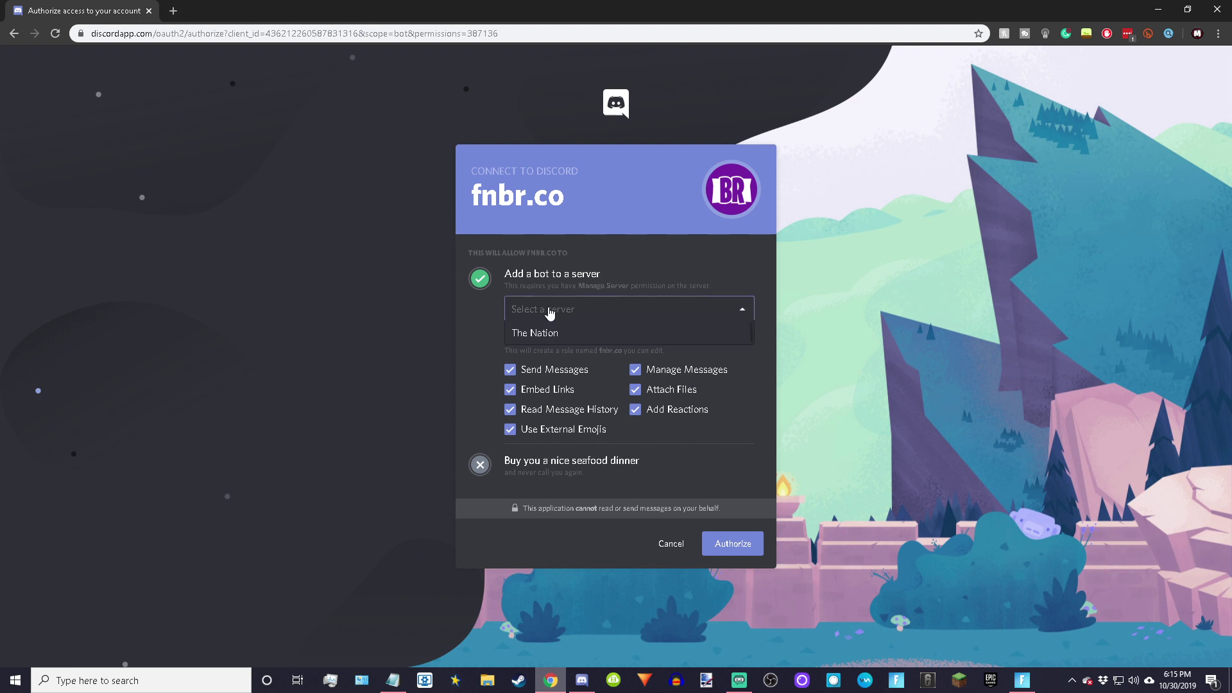
click(548, 335)
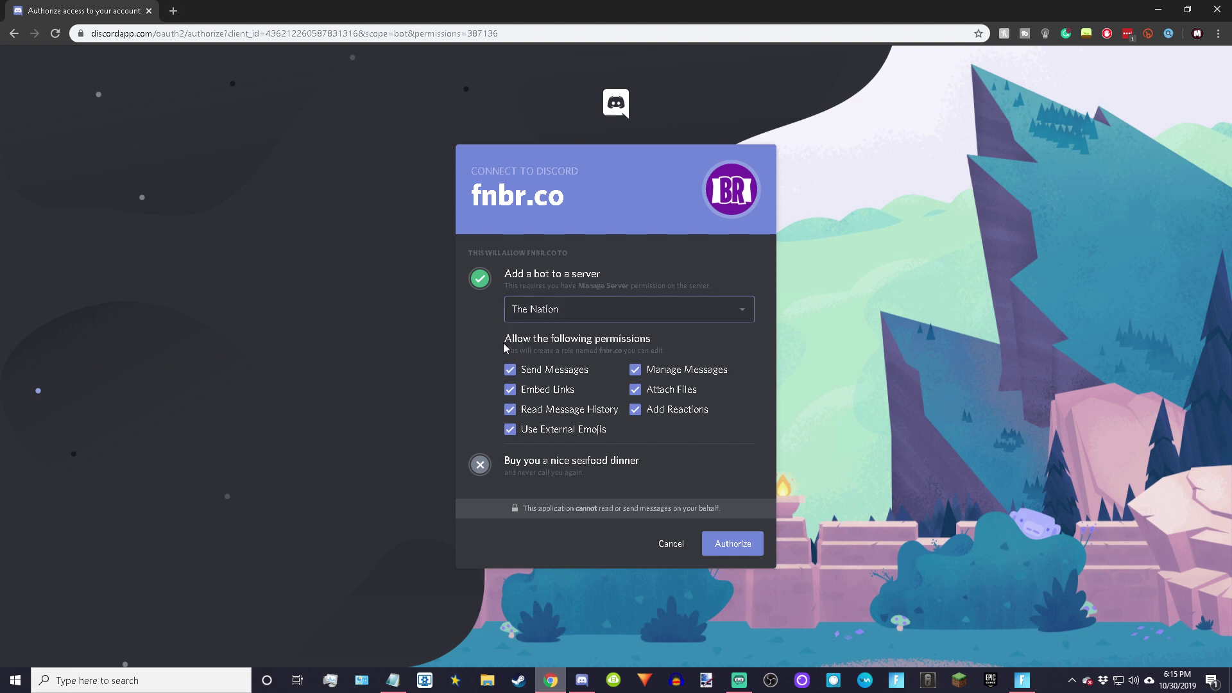
click(724, 546)
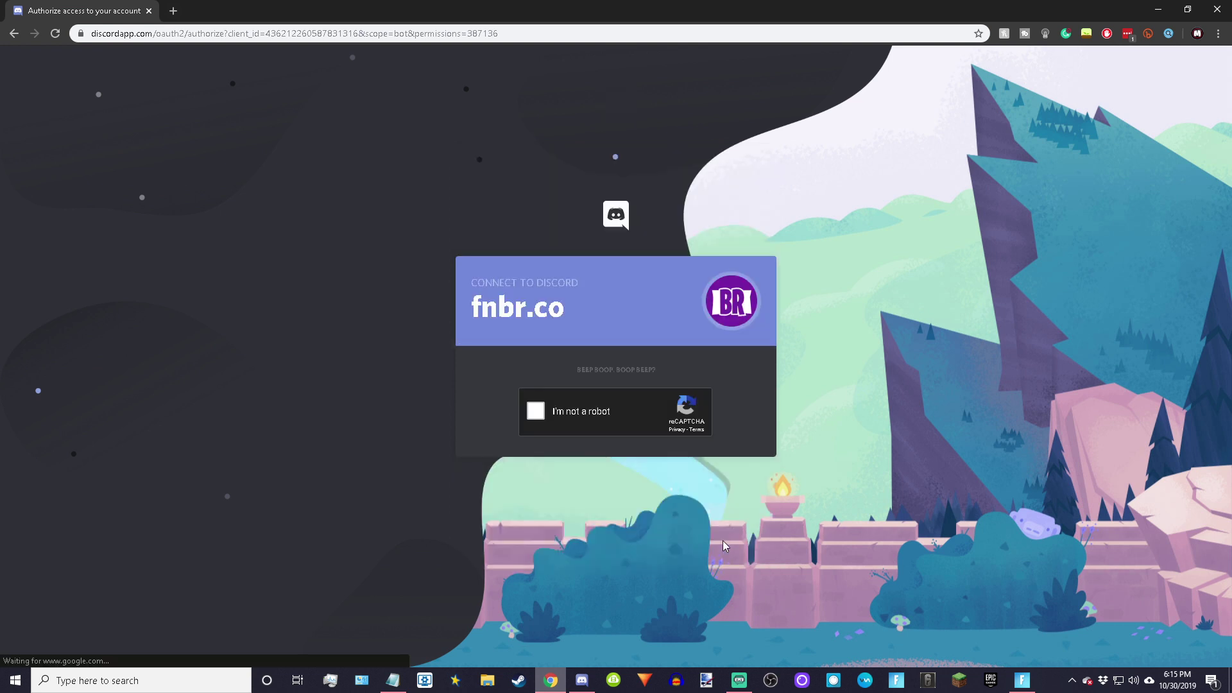
click(527, 399)
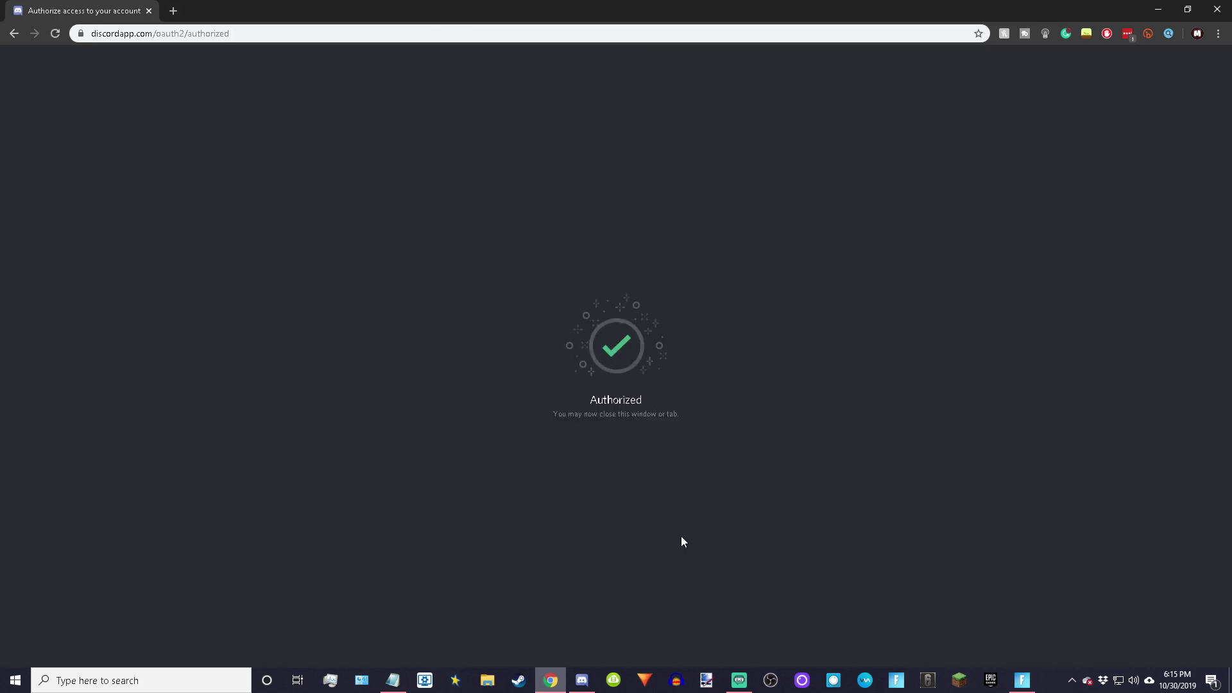
click(1217, 9)
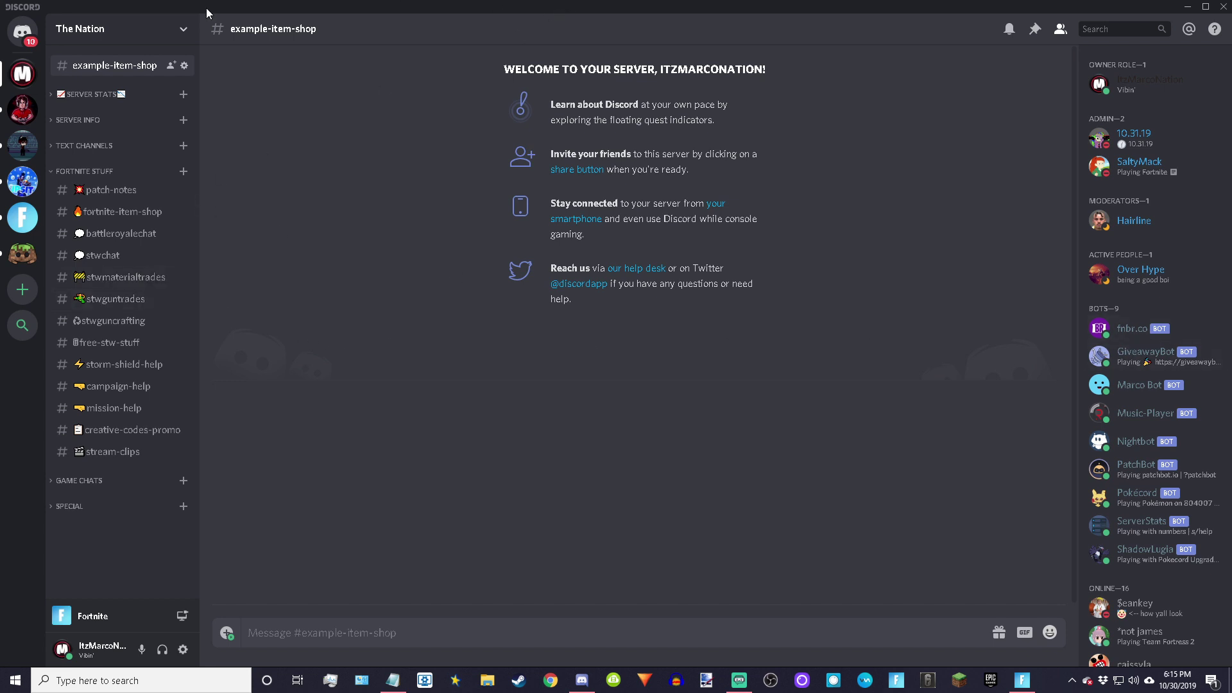
- Open the role settings of The Nation server
click(183, 32)
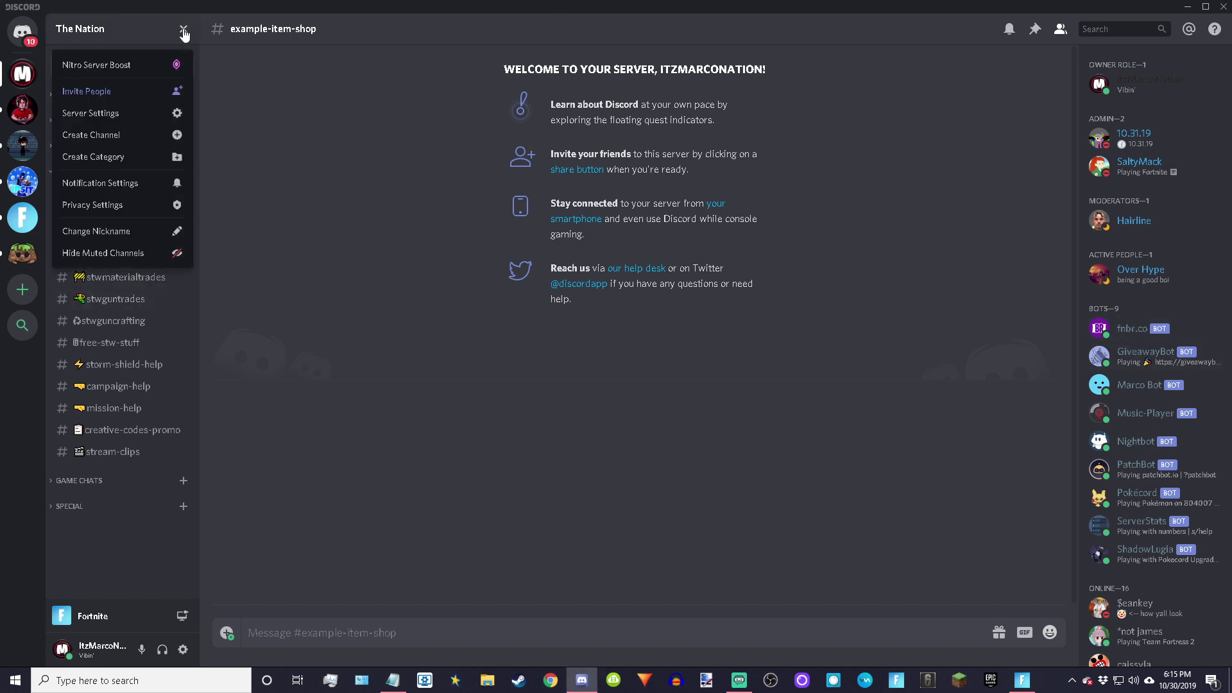
click(86, 114)
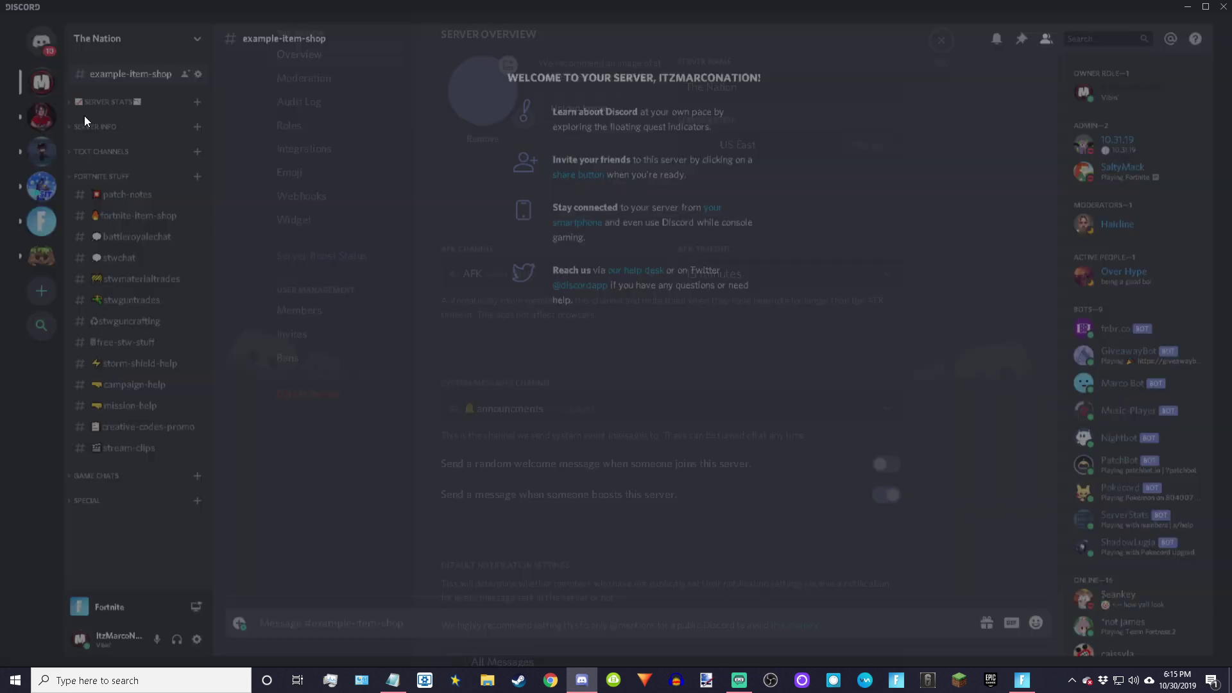
click(332, 144)
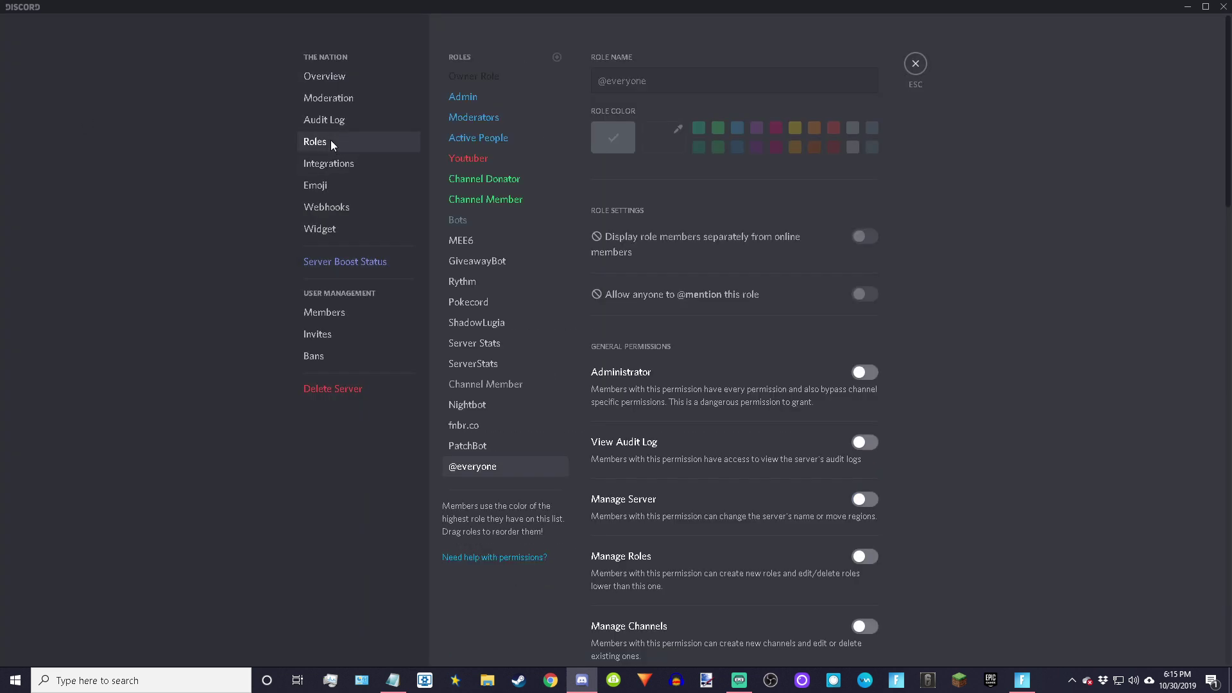
- Create a new server role and delete it
click(558, 59)
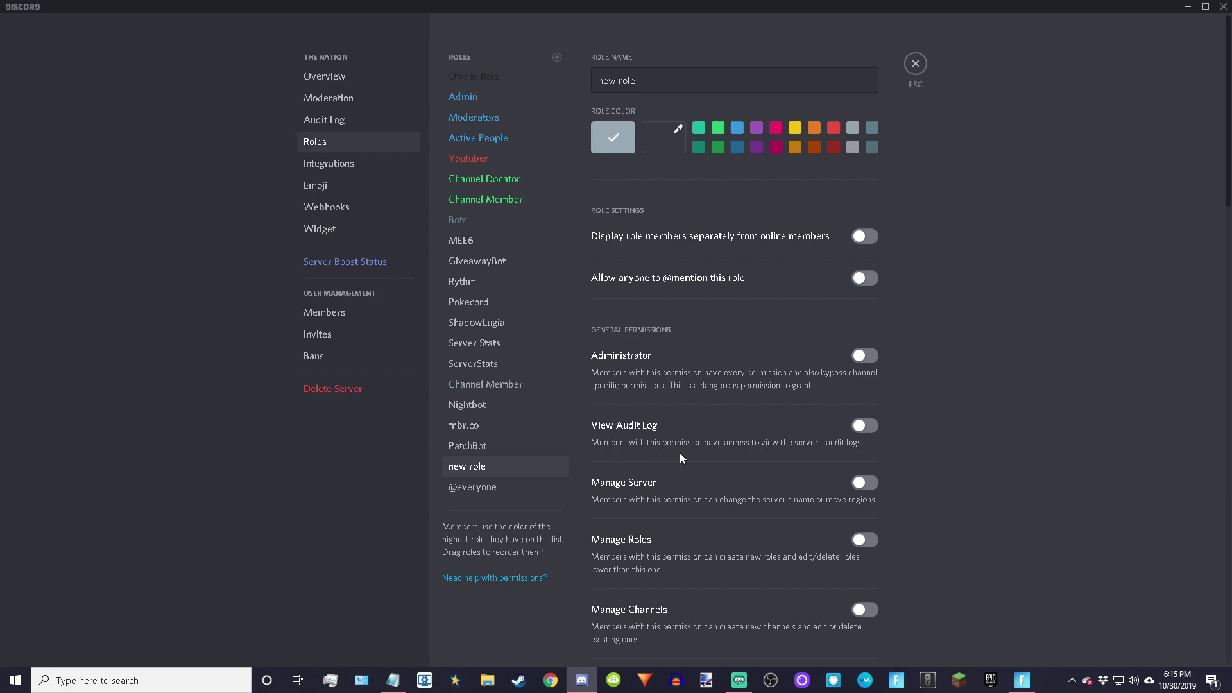
scroll(680, 453, down, 15)
click(622, 605)
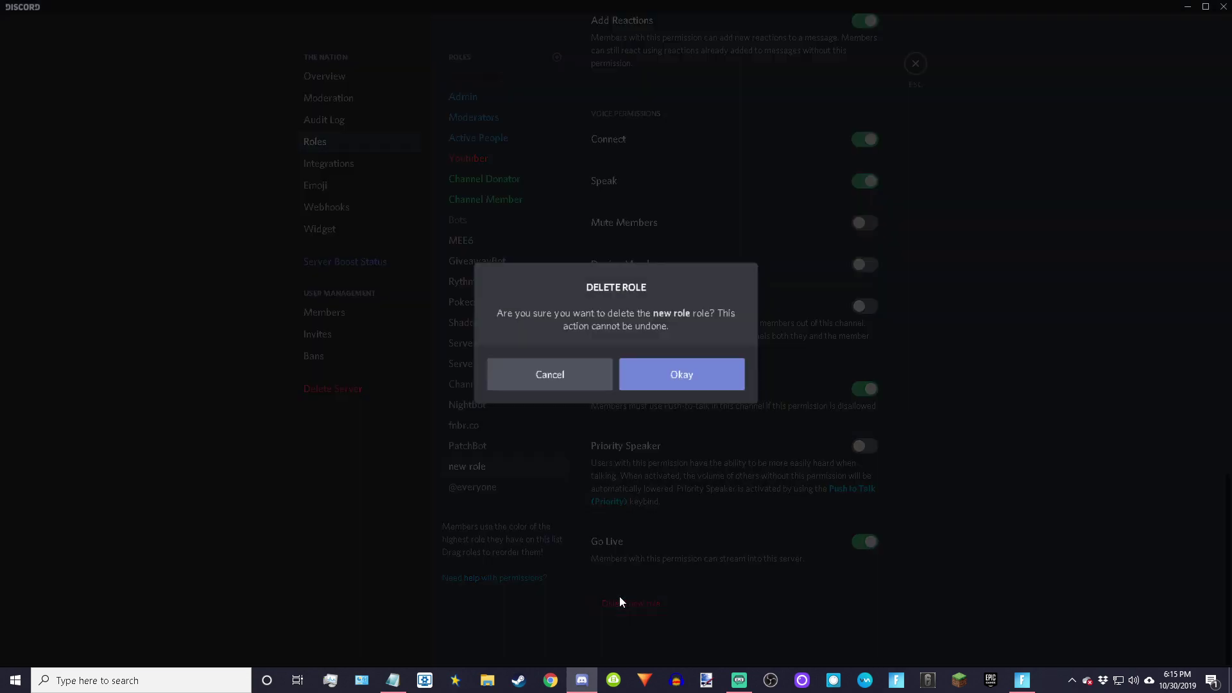
click(671, 389)
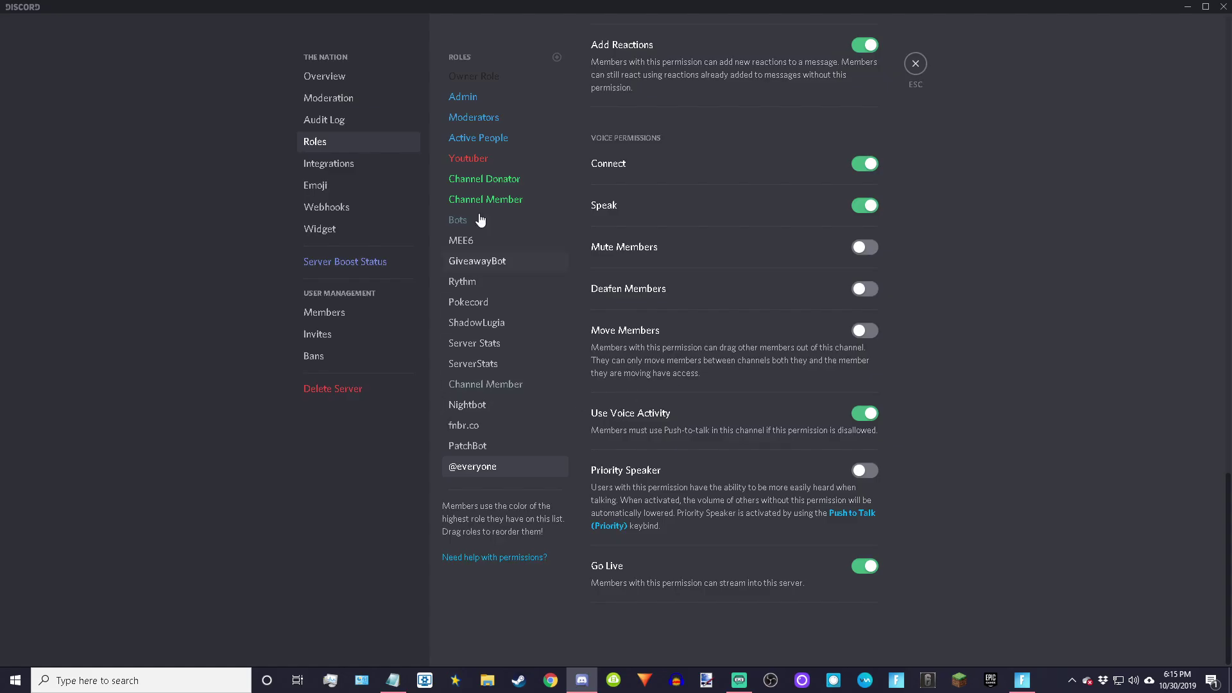
- Examine the Bots role's display settings and general permissions, including Administrator, and leave the server settings
click(480, 220)
scroll(648, 215, up, 10)
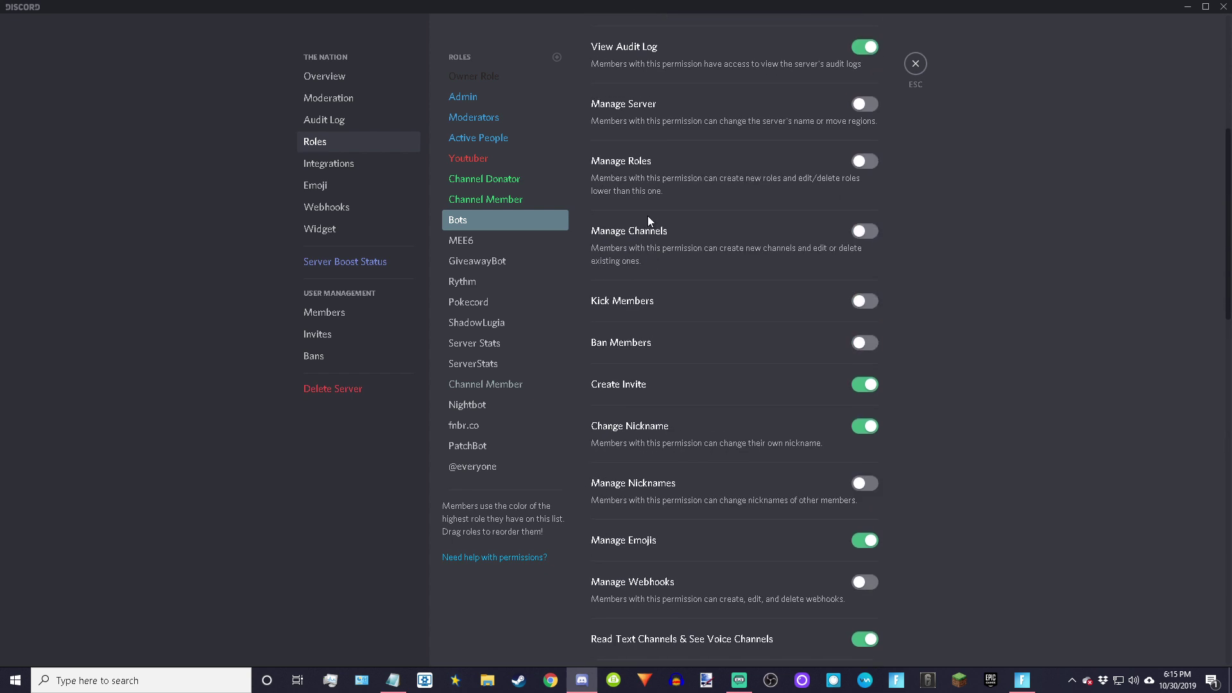
click(614, 89)
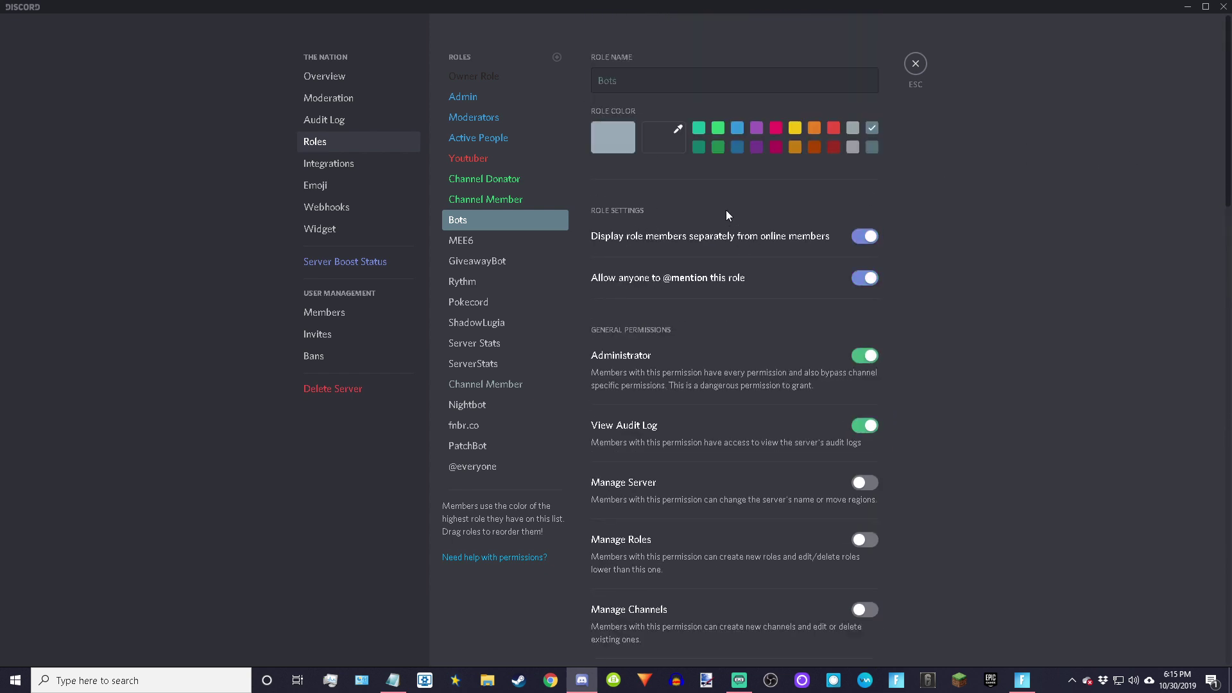
scroll(683, 310, down, 1)
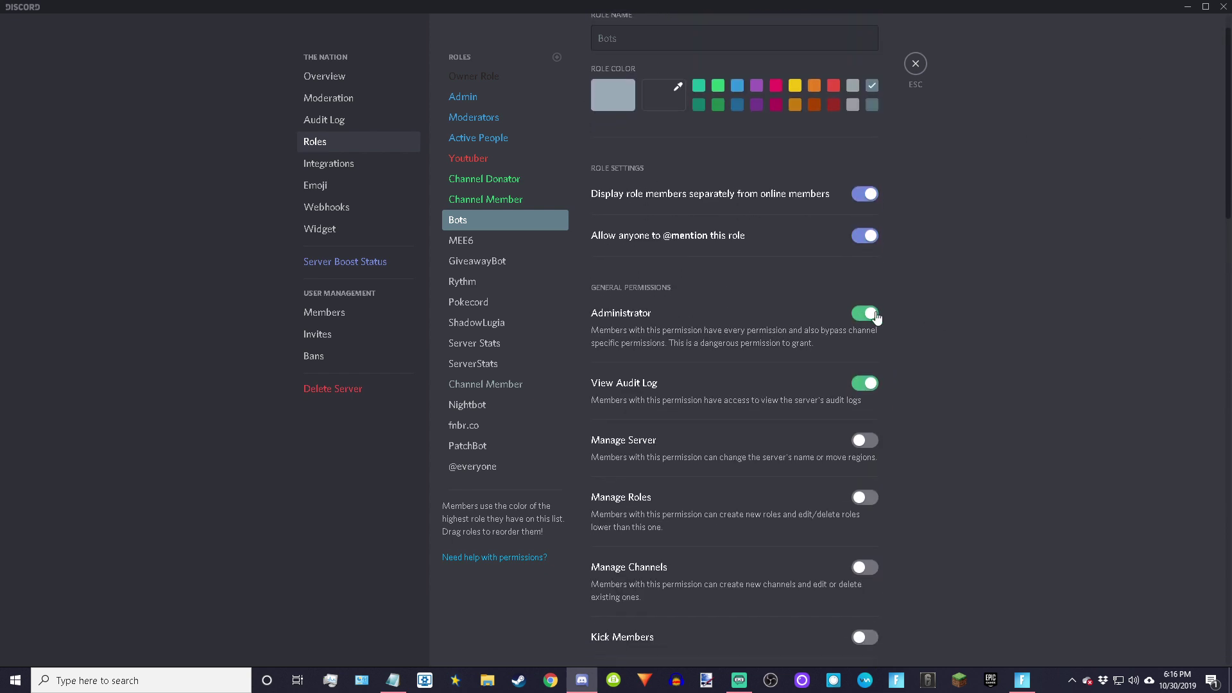
click(916, 65)
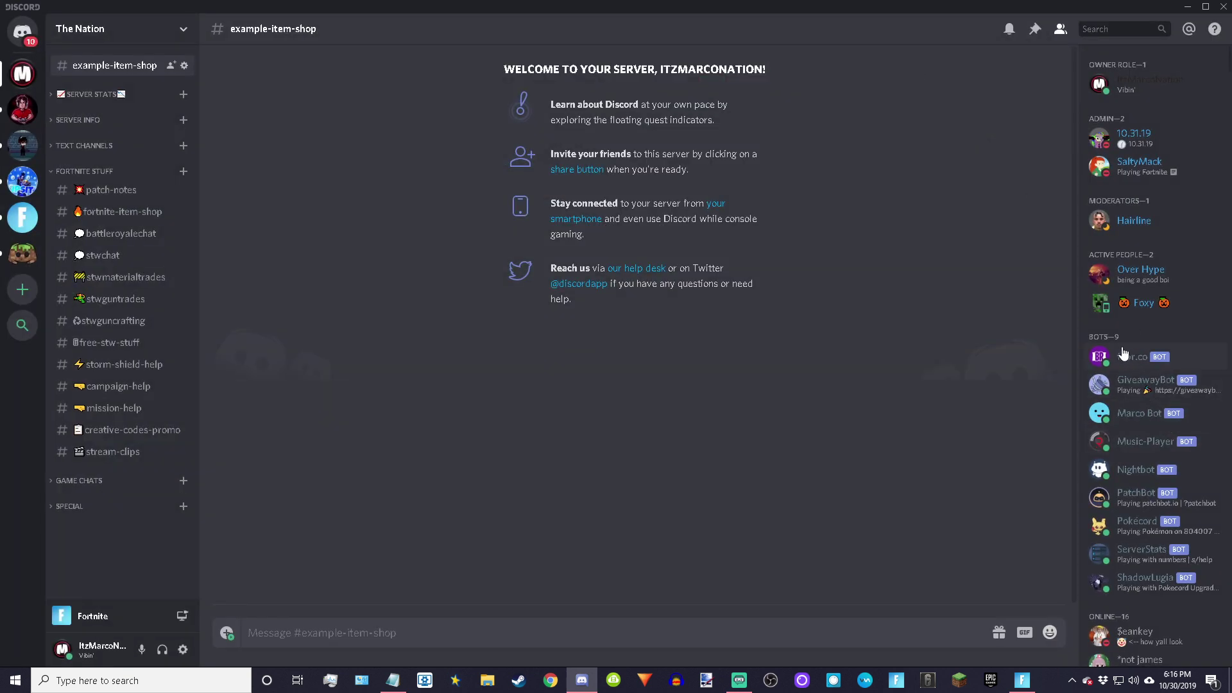
- Look through the server's member list for the fnbr.co bot
scroll(1123, 387, down, 4)
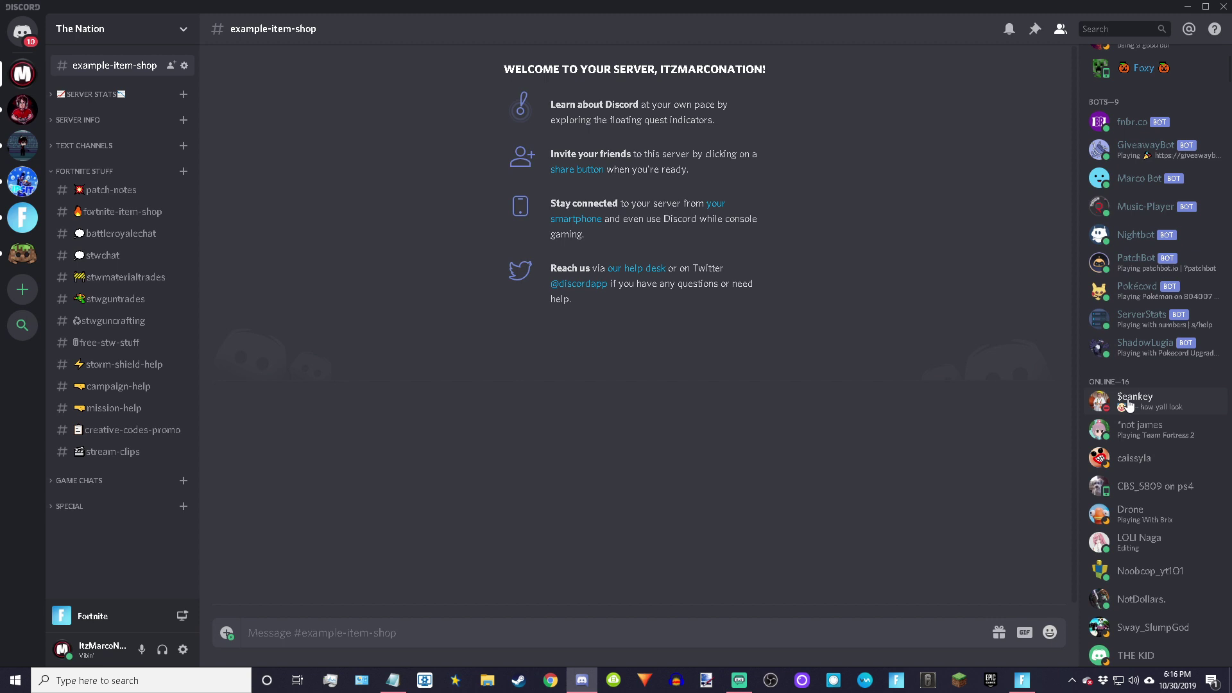
scroll(1132, 518, down, 4)
scroll(1139, 233, up, 3)
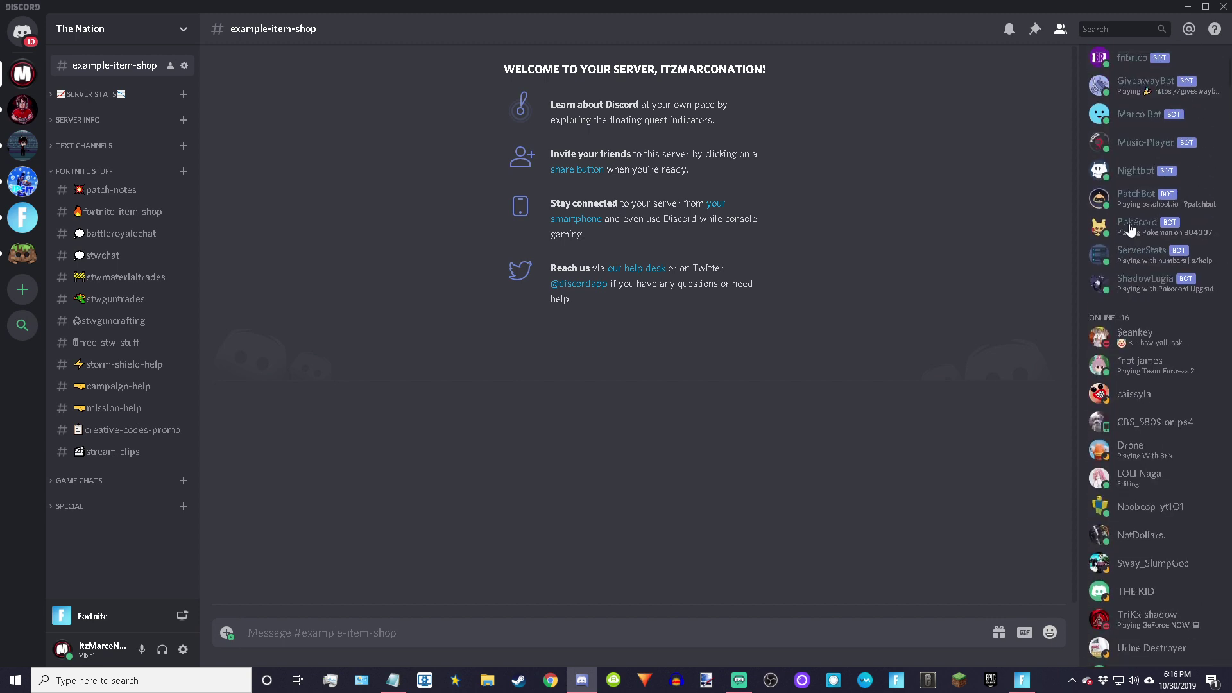
scroll(1144, 251, up, 3)
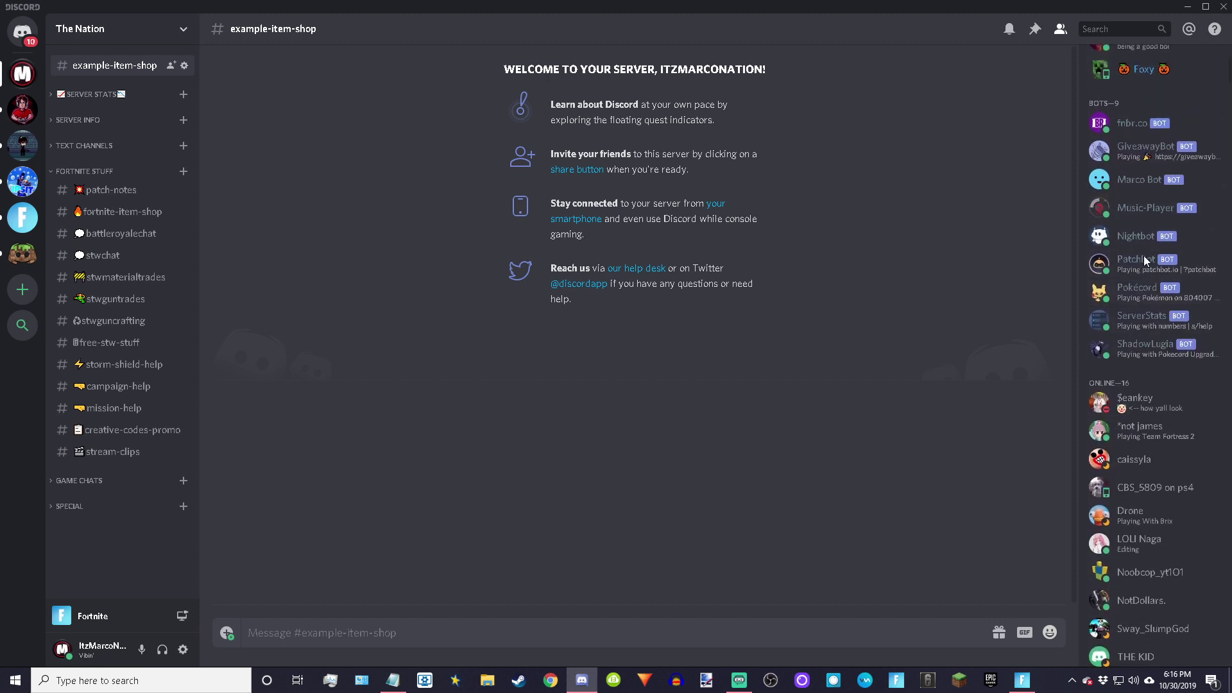
click(1124, 29)
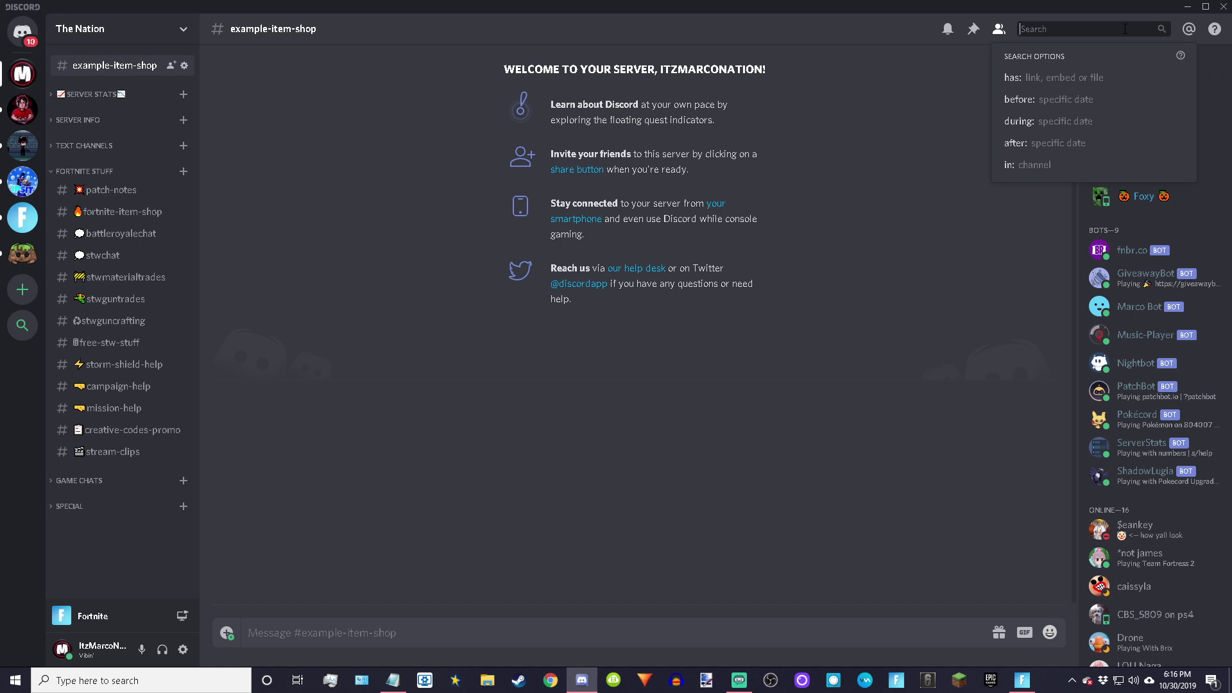
click(988, 357)
scroll(1118, 291, up, 1)
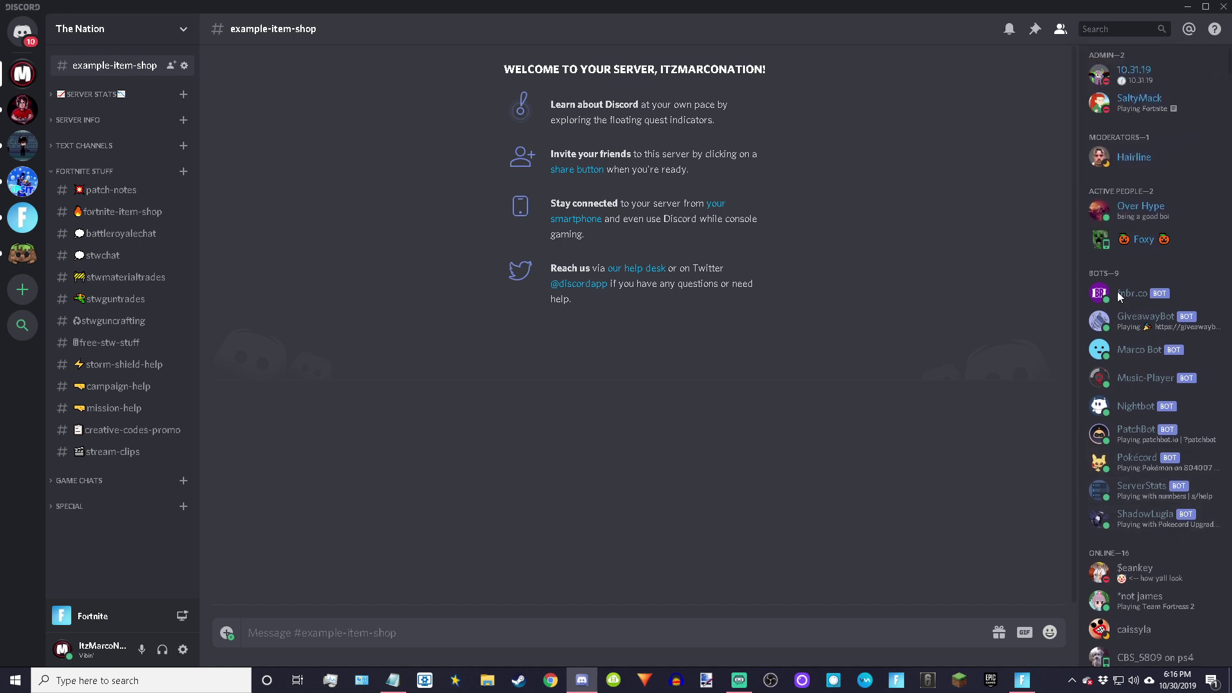
click(1107, 29)
text(fnbr)
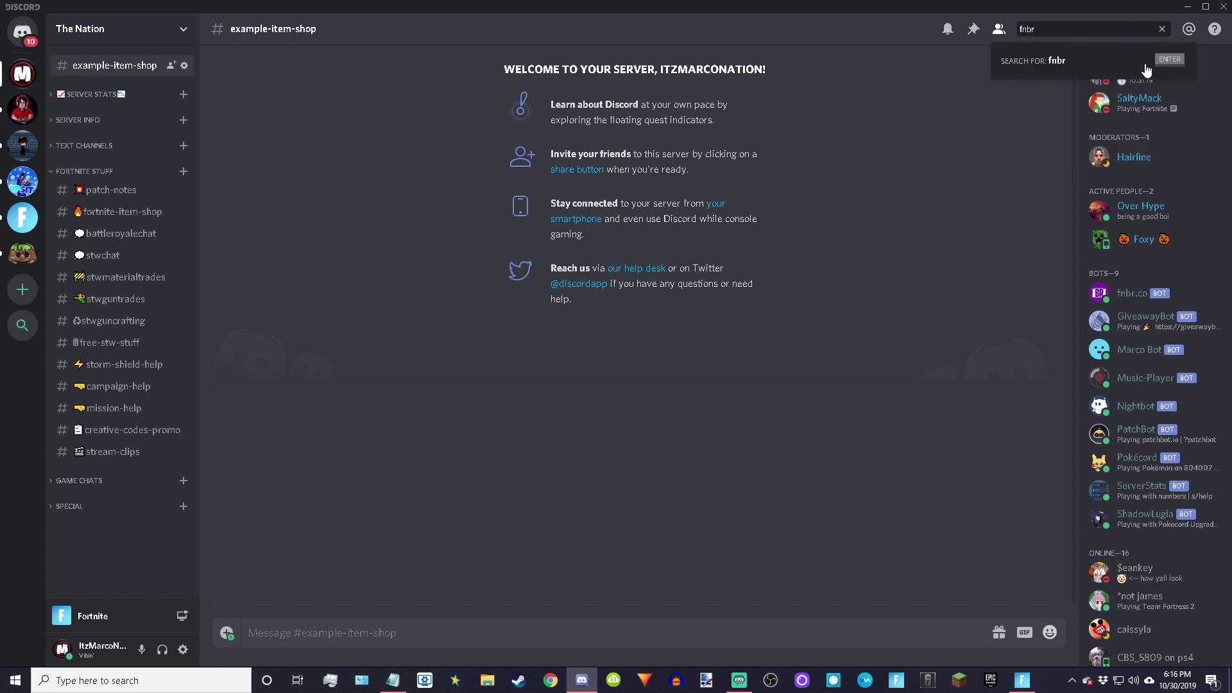
key(BackSpace)
key(BackSpace)
key(BackSpace)
key(BackSpace)
click(969, 264)
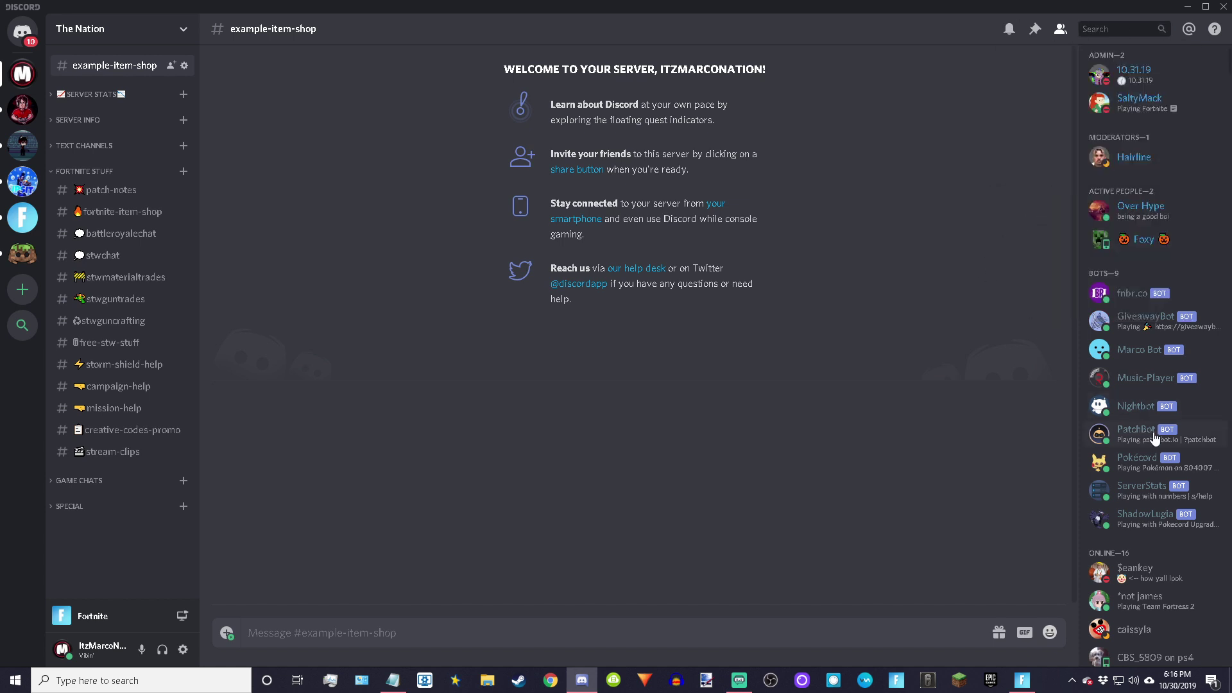
- Check the roles assigned to the fnbr.co bot, including Bots
scroll(1154, 437, down, 1)
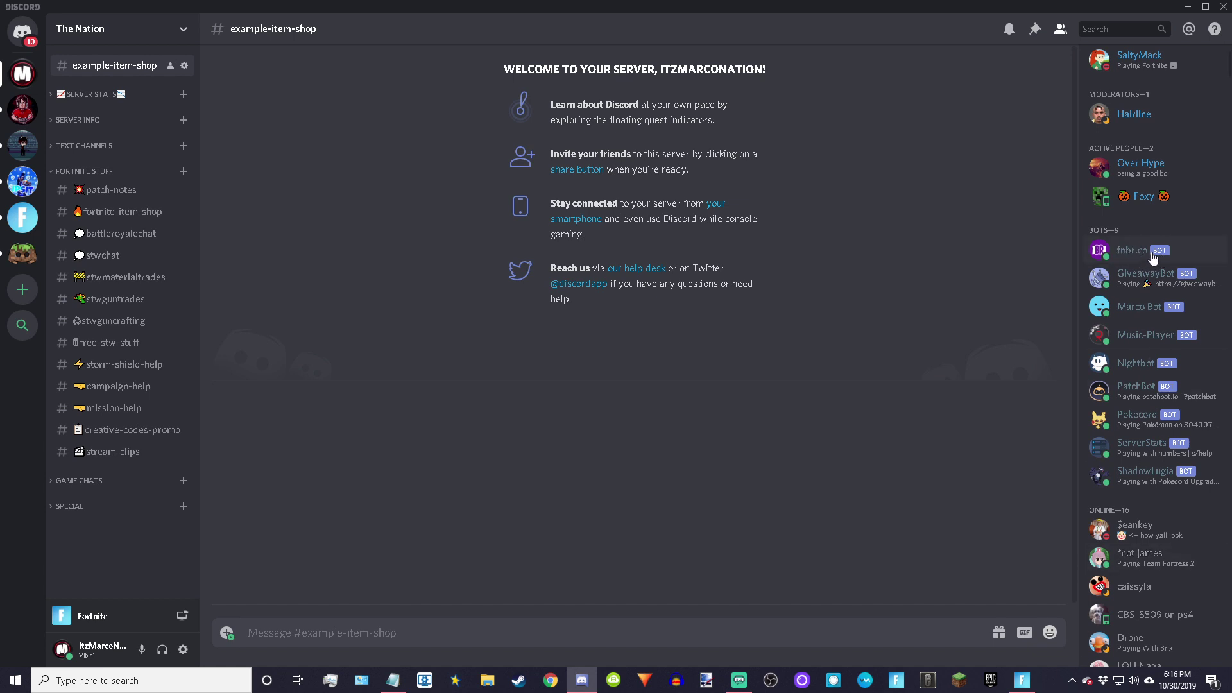
right_click(1132, 255)
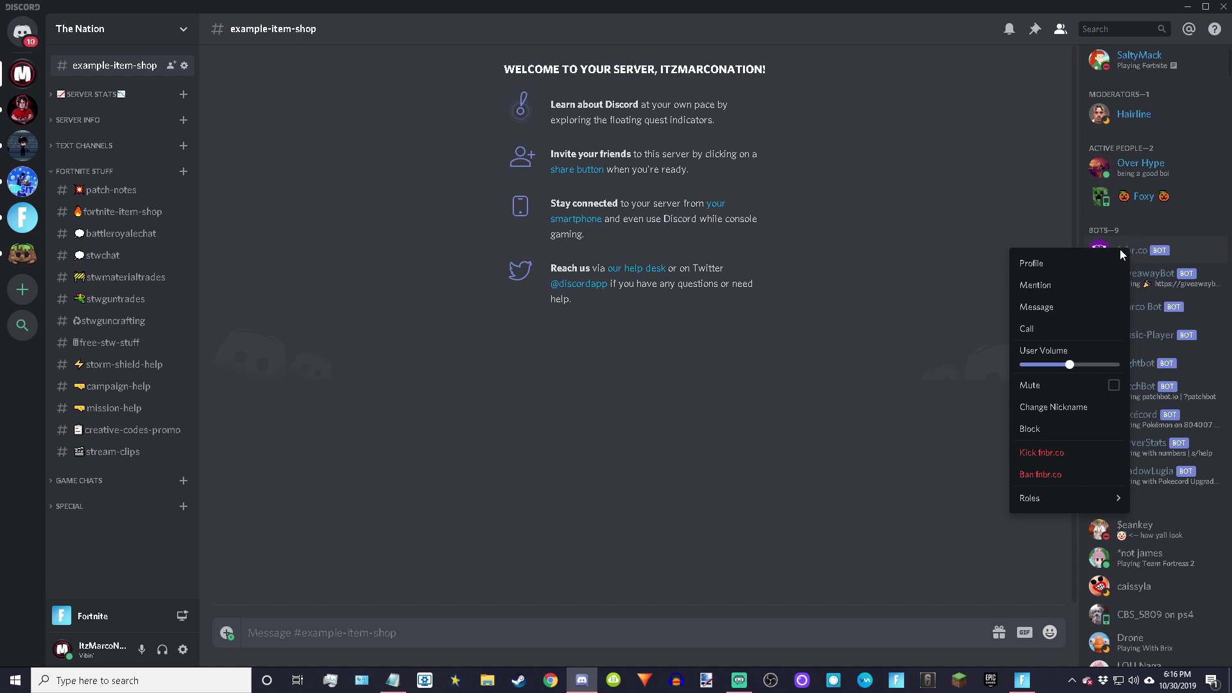
mouse_move(1035, 504)
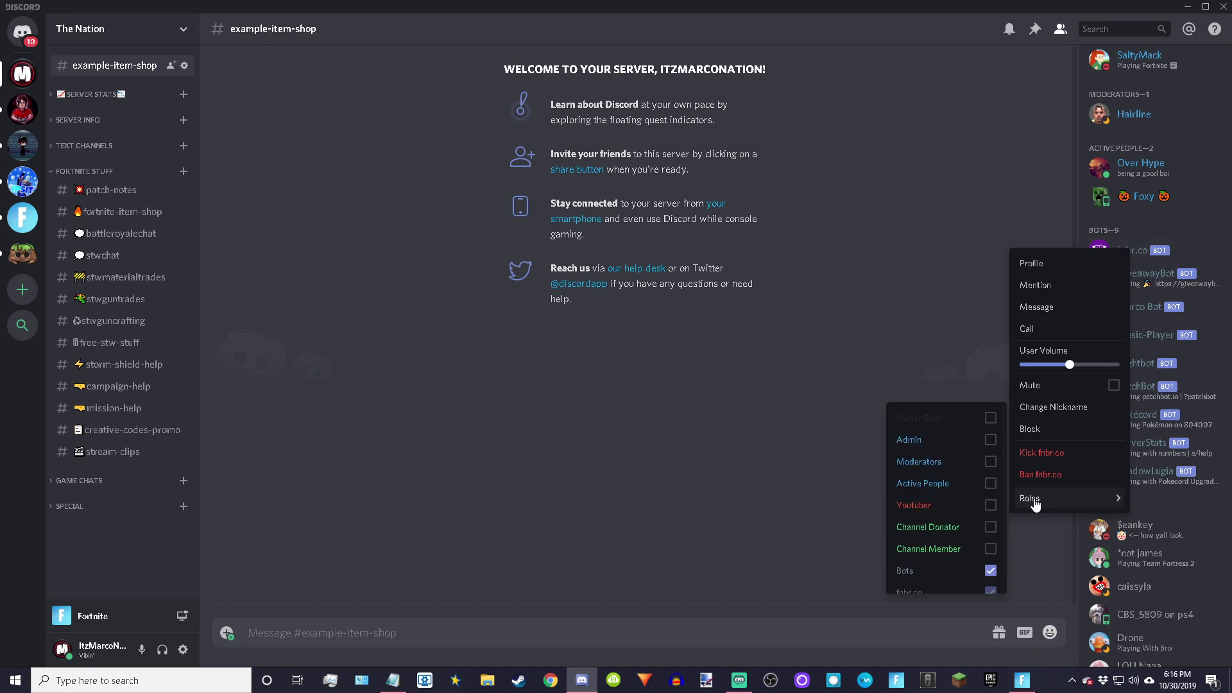
click(991, 572)
click(725, 524)
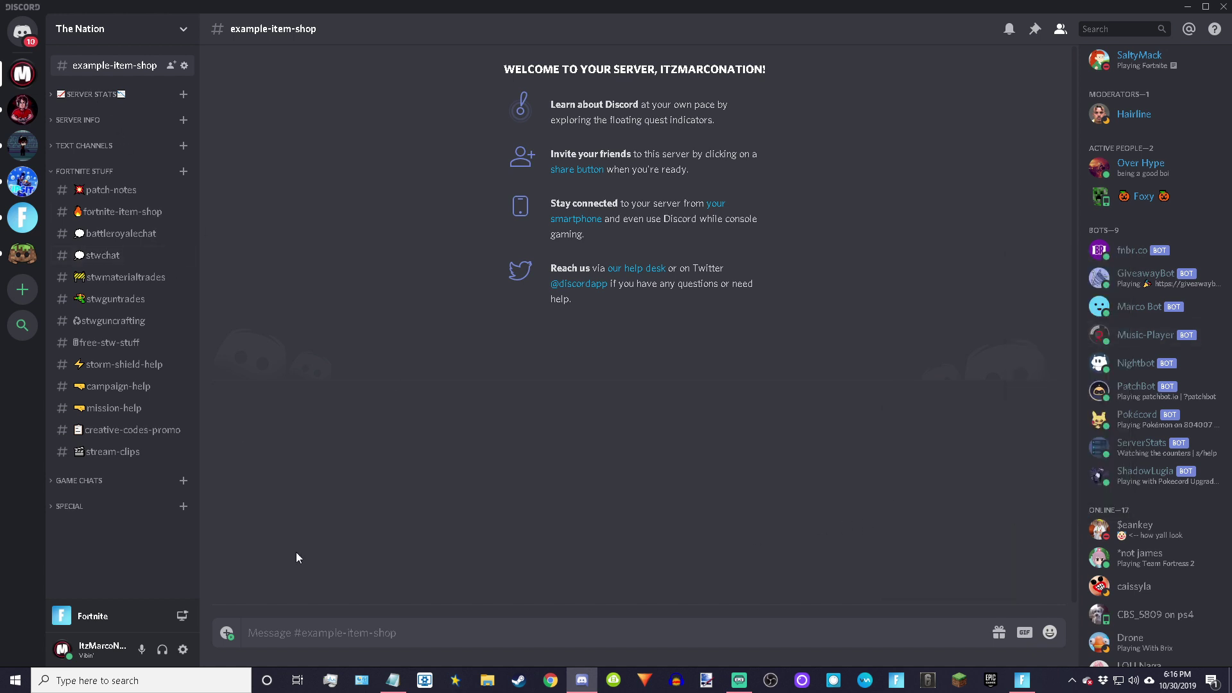
- Send the command !fnbr help in the example-item-shop channel after viewing the patch-notes and fortnite-item-shop channels
click(85, 195)
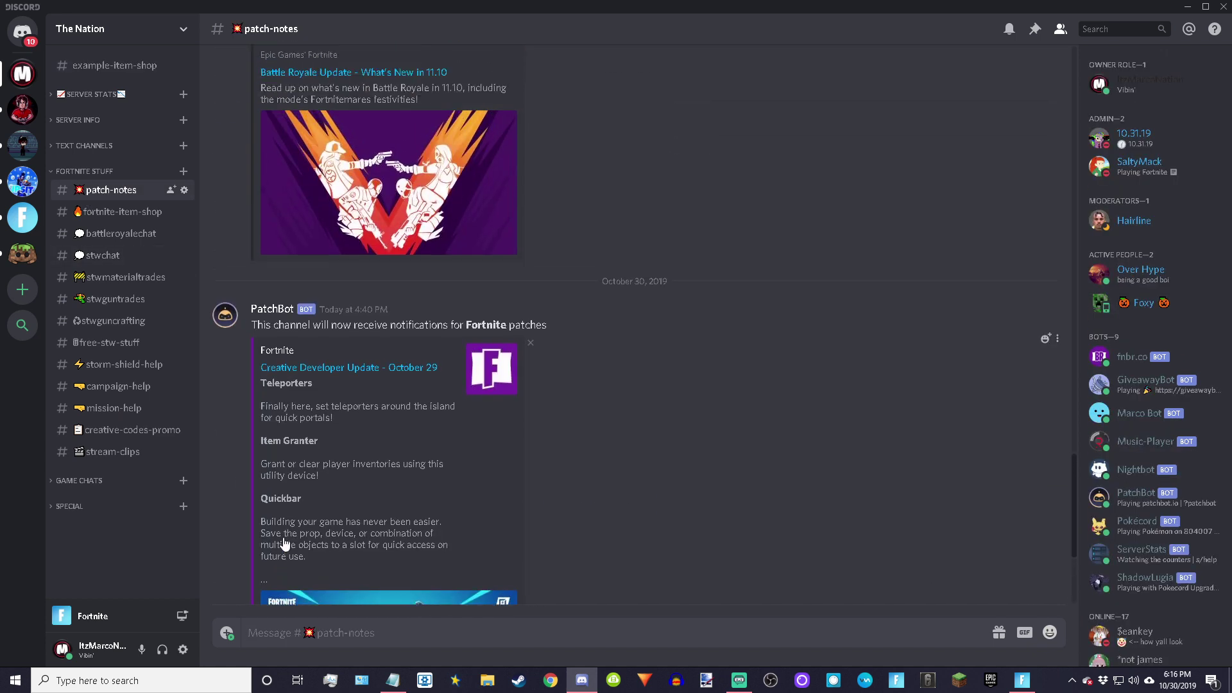
key(alt+Down)
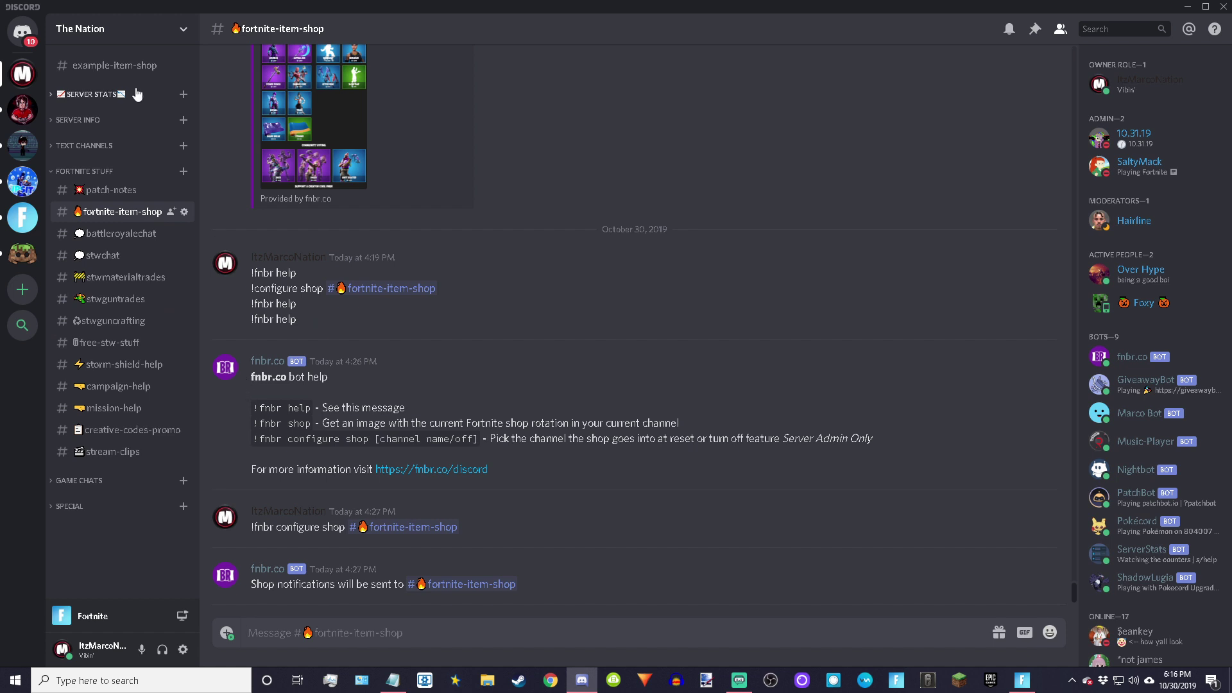
click(106, 66)
text(!fn)
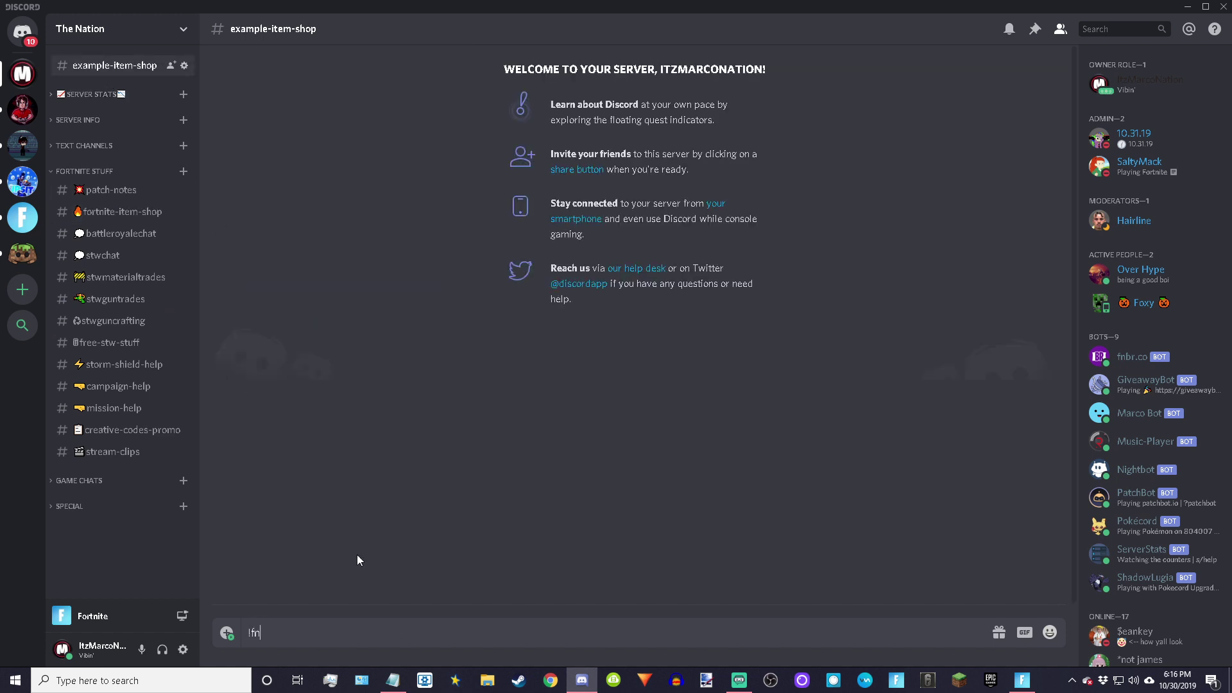
text(br help)
key(Return)
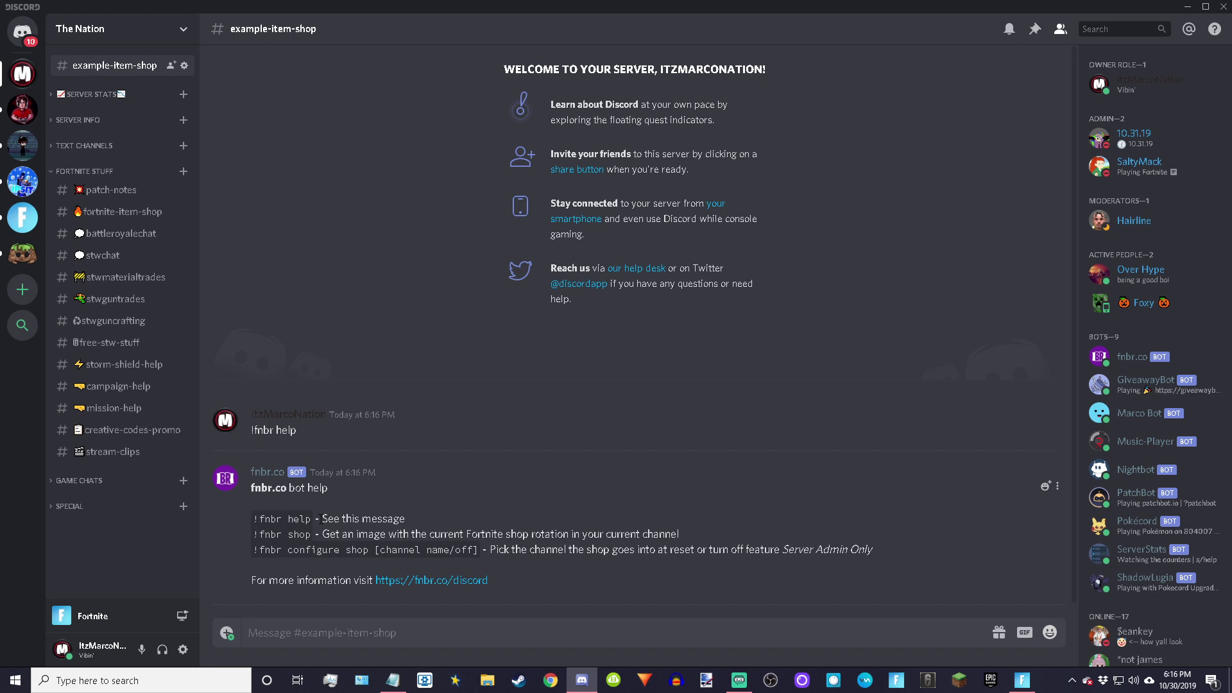
- Send the command !fnbr configure shop #example-item-shop and review the bot's reply
drag(320, 518, 406, 518)
click(498, 525)
click(363, 627)
text(!fnbr configure sh)
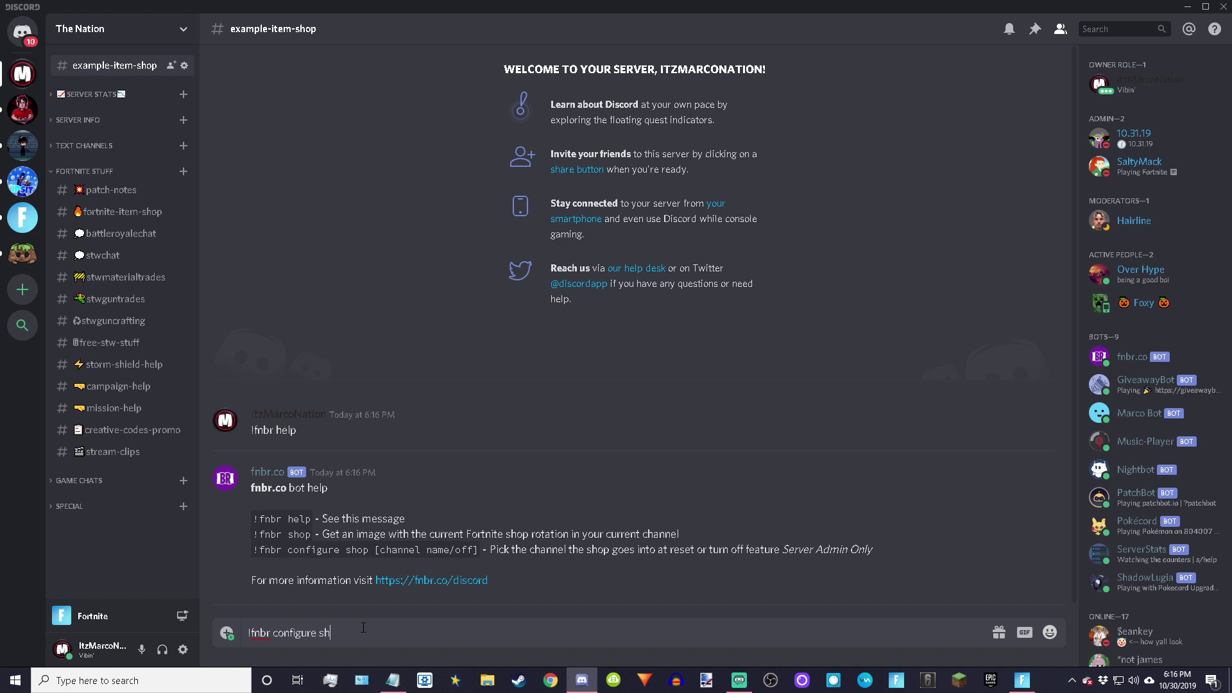
text(op #)
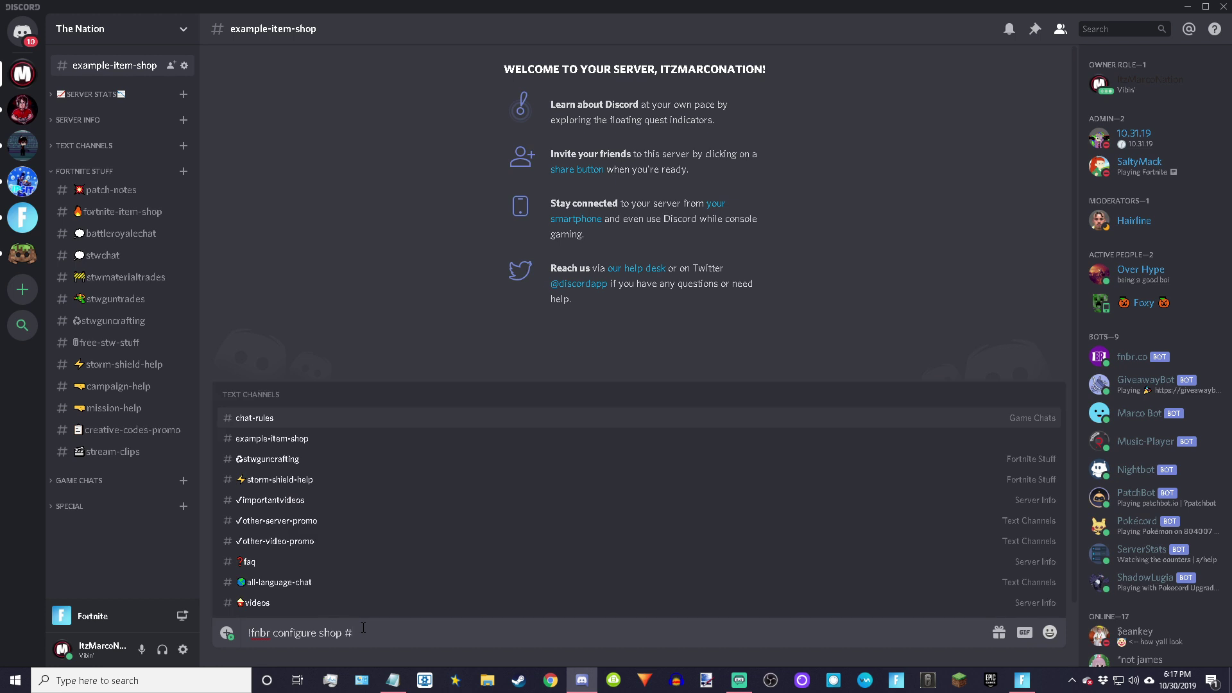
text(ex)
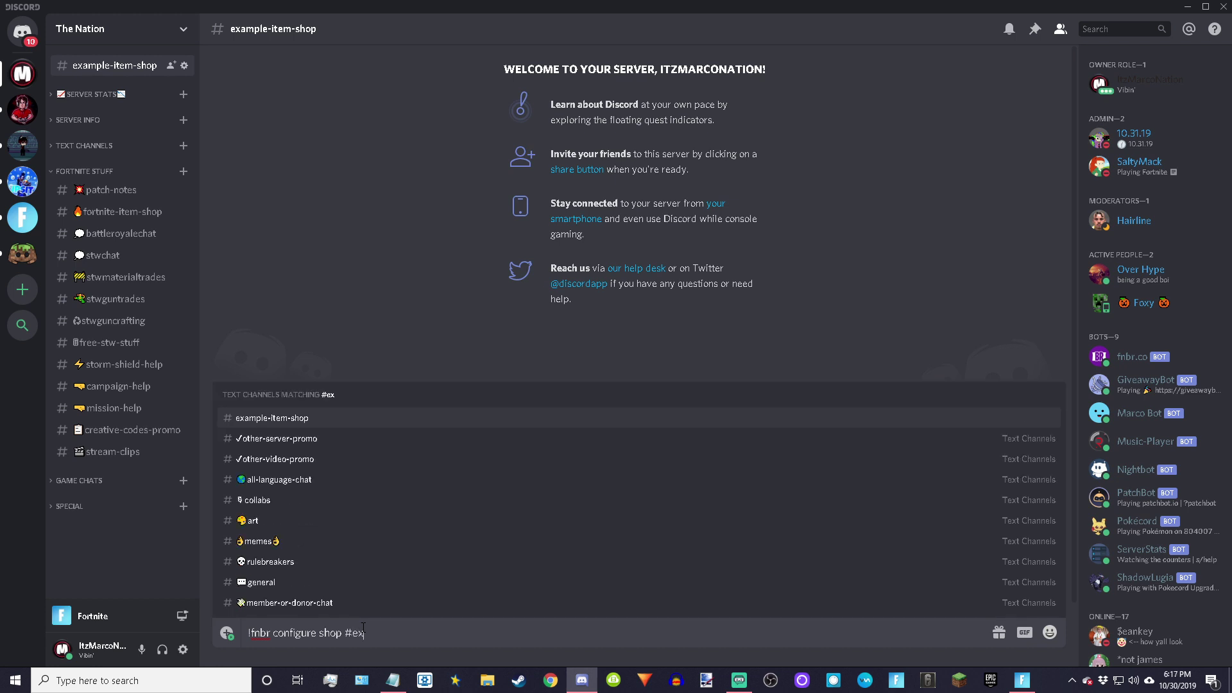
text(am)
key(BackSpace)
click(301, 420)
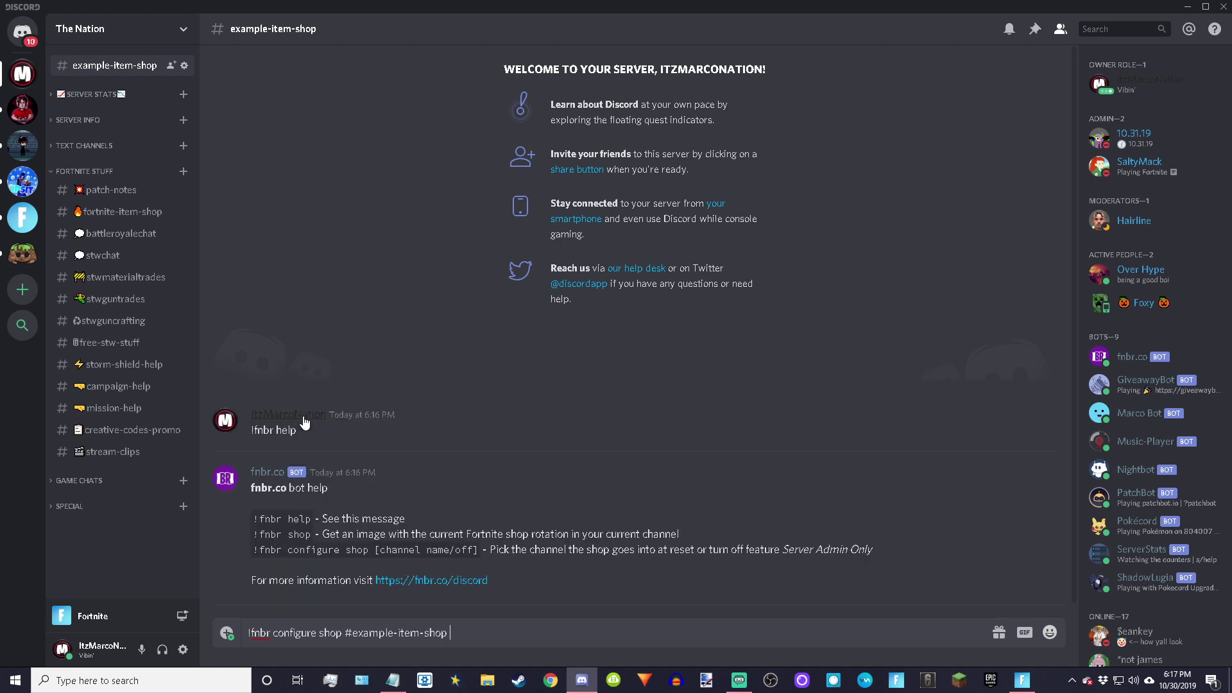
key(Return)
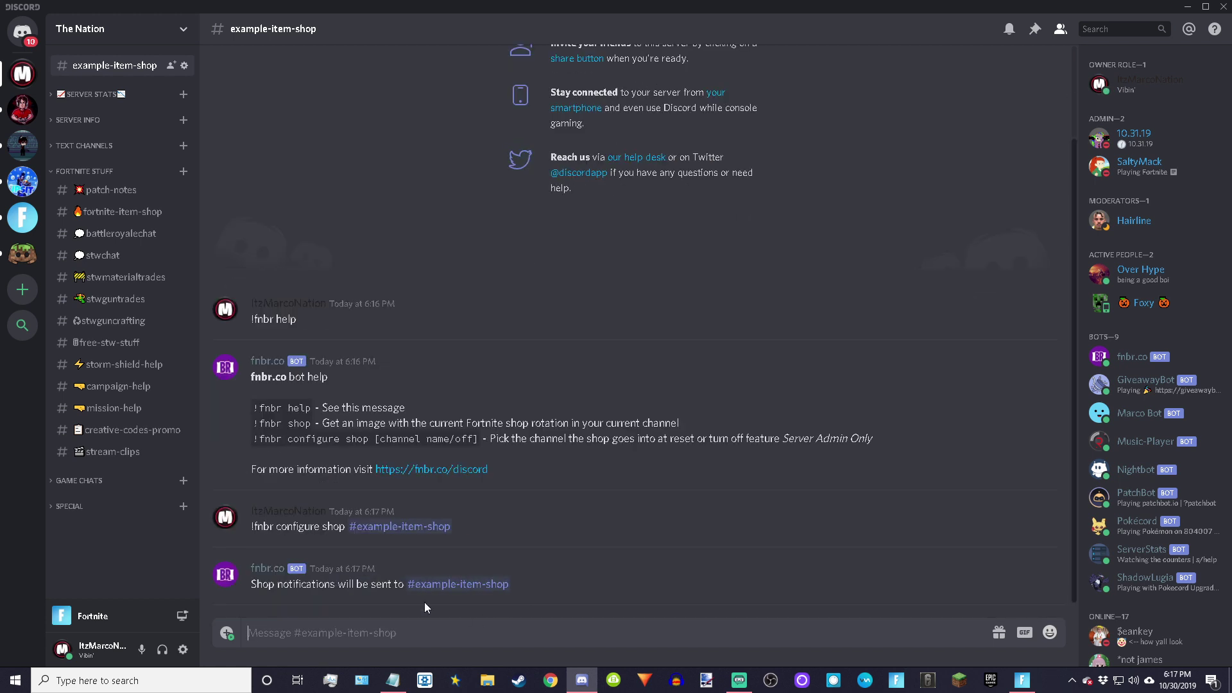
drag(252, 580, 406, 584)
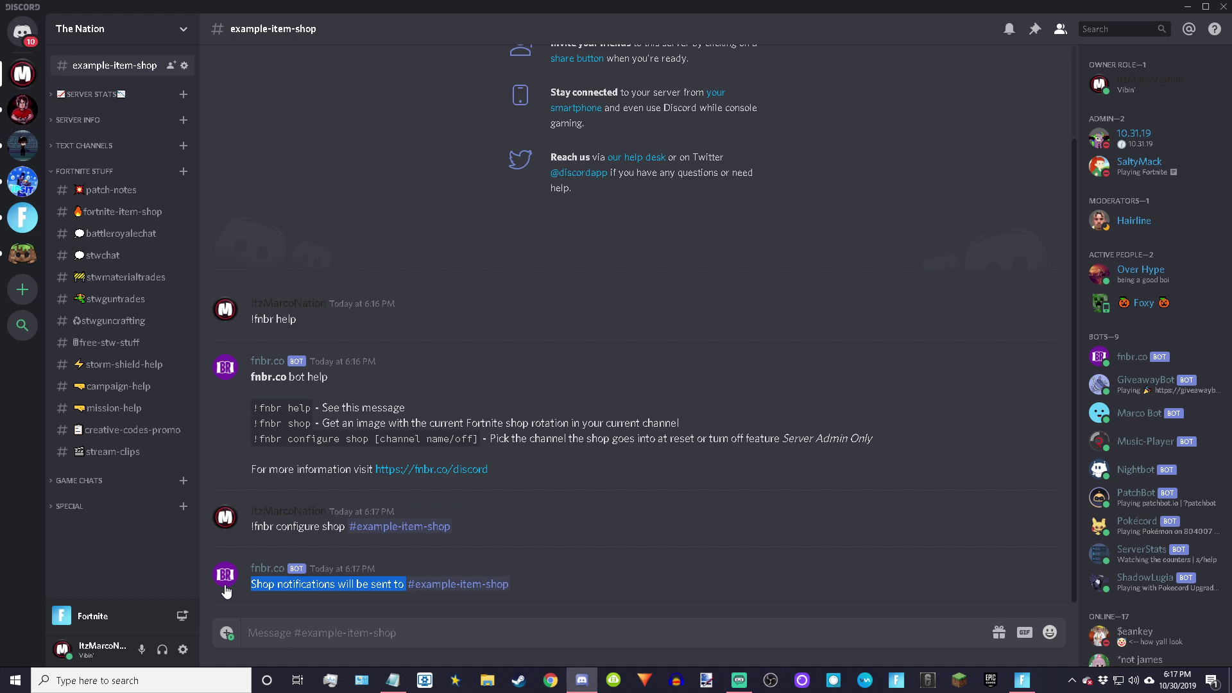
drag(549, 583, 230, 591)
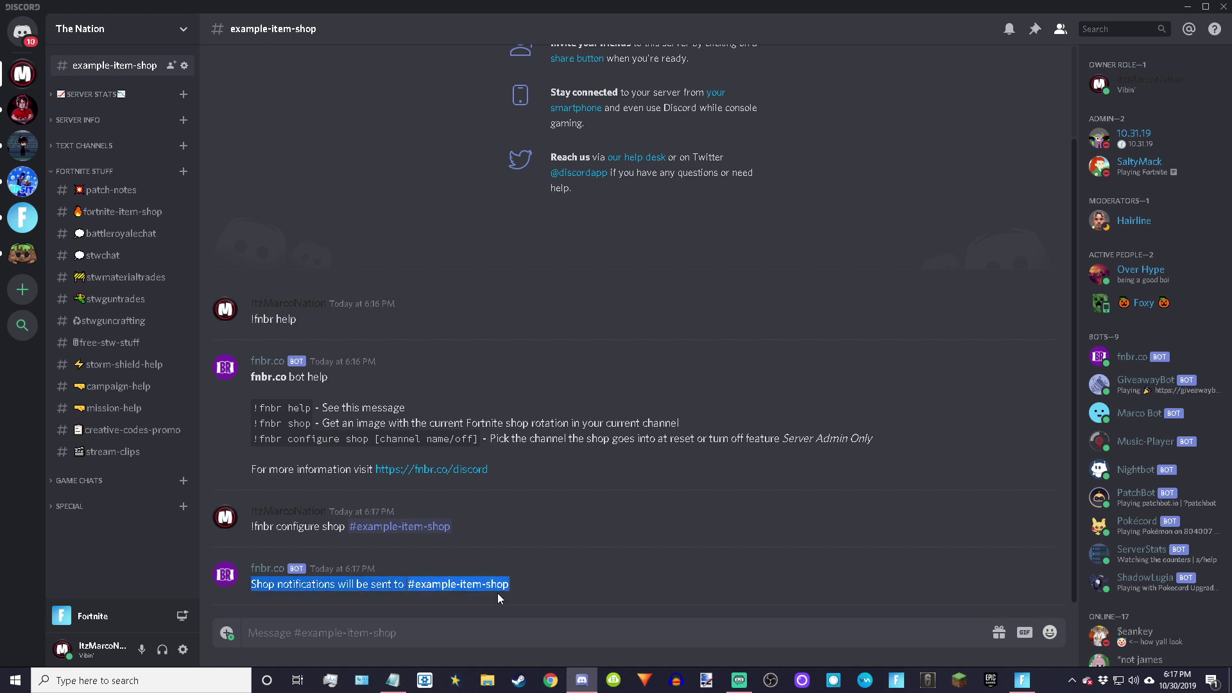
click(667, 526)
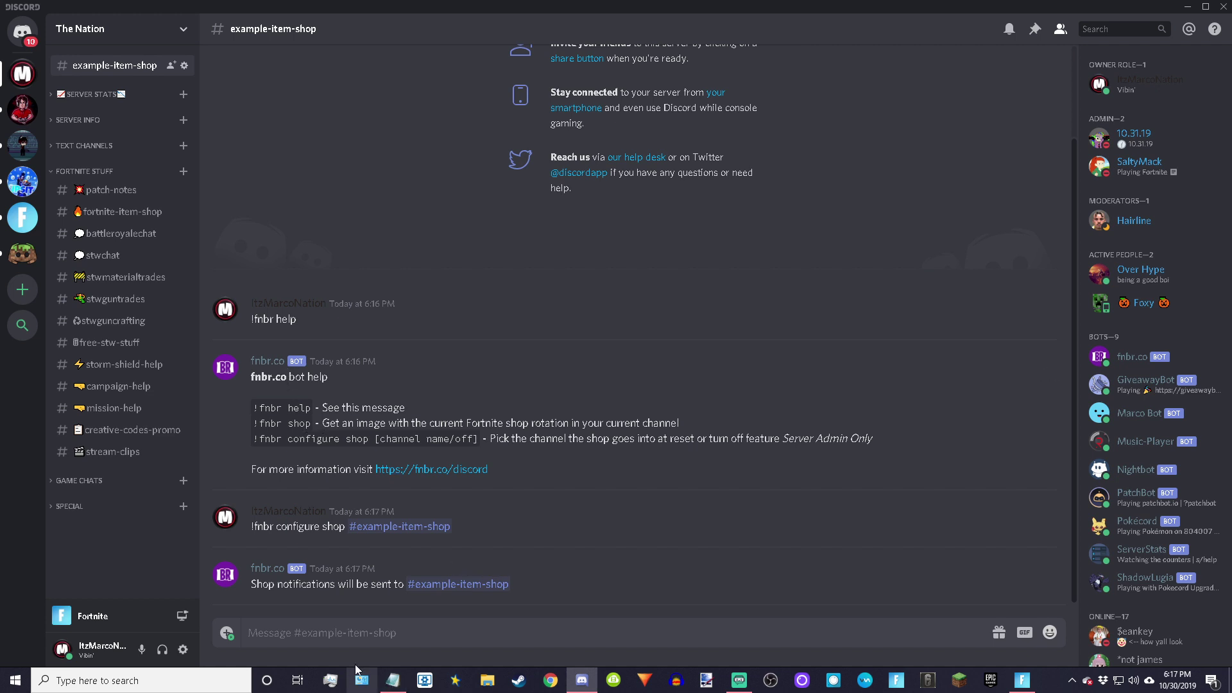
- Request the current Fortnite shop rotation image in the example-item-shop channel with the commands !shop and !fnbr shop
text(!shop)
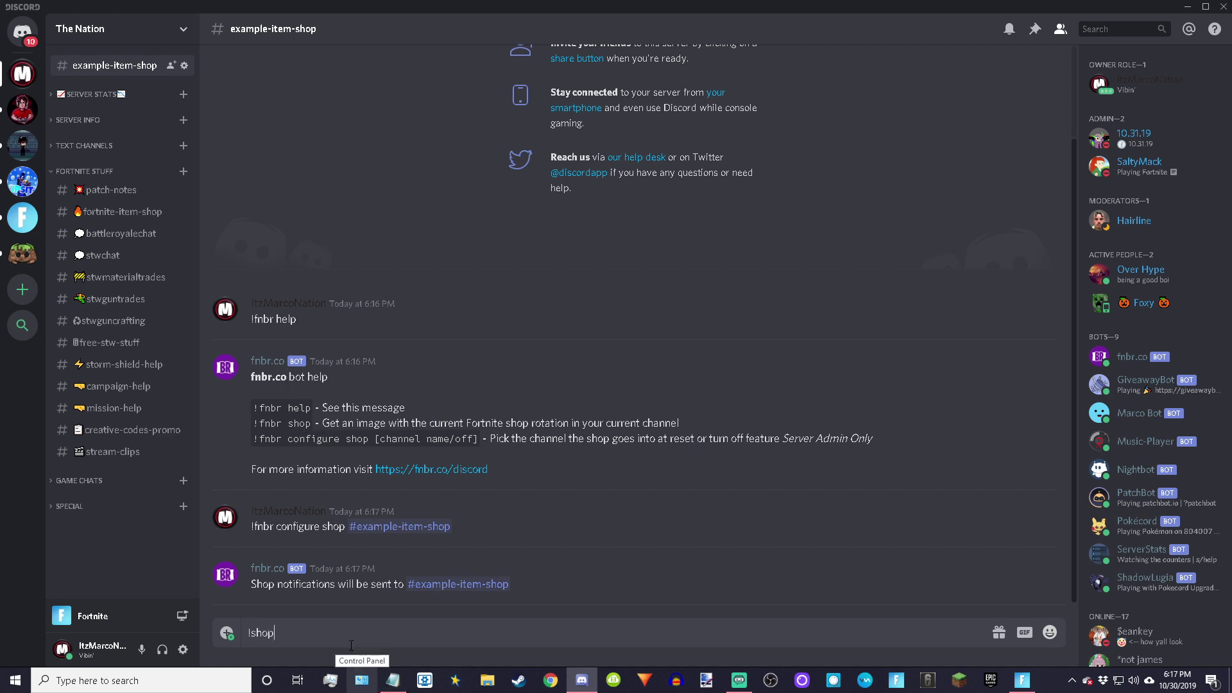
key(Return)
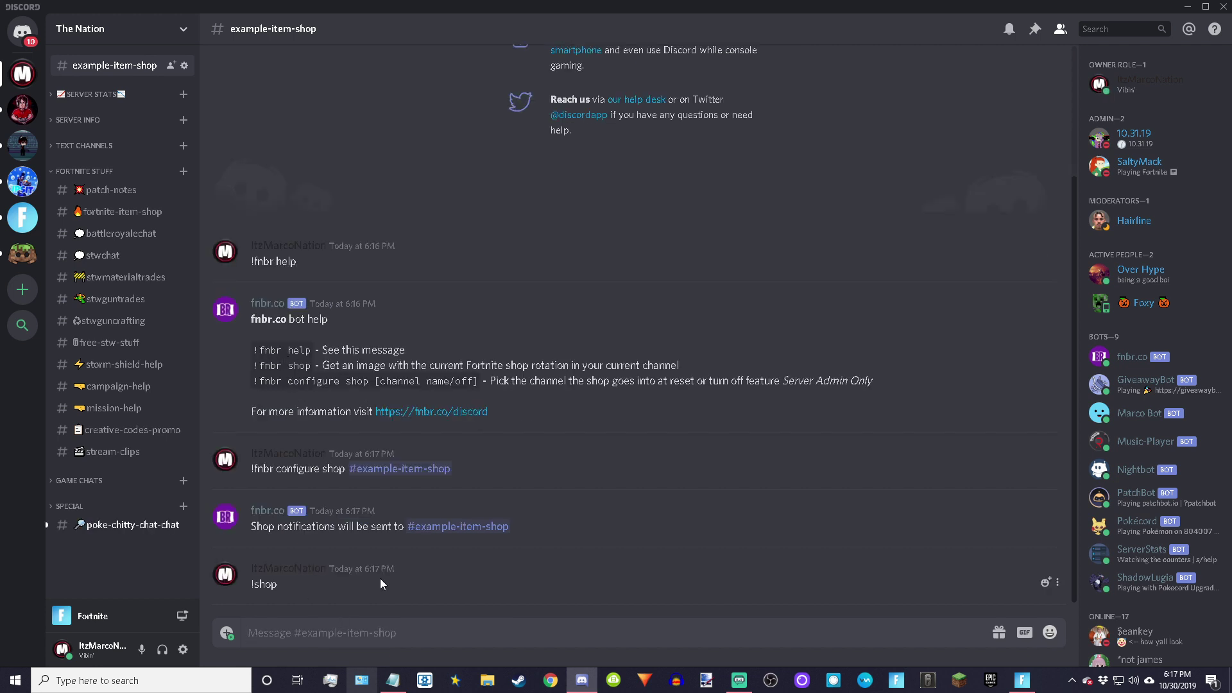
text(!fnbr shop)
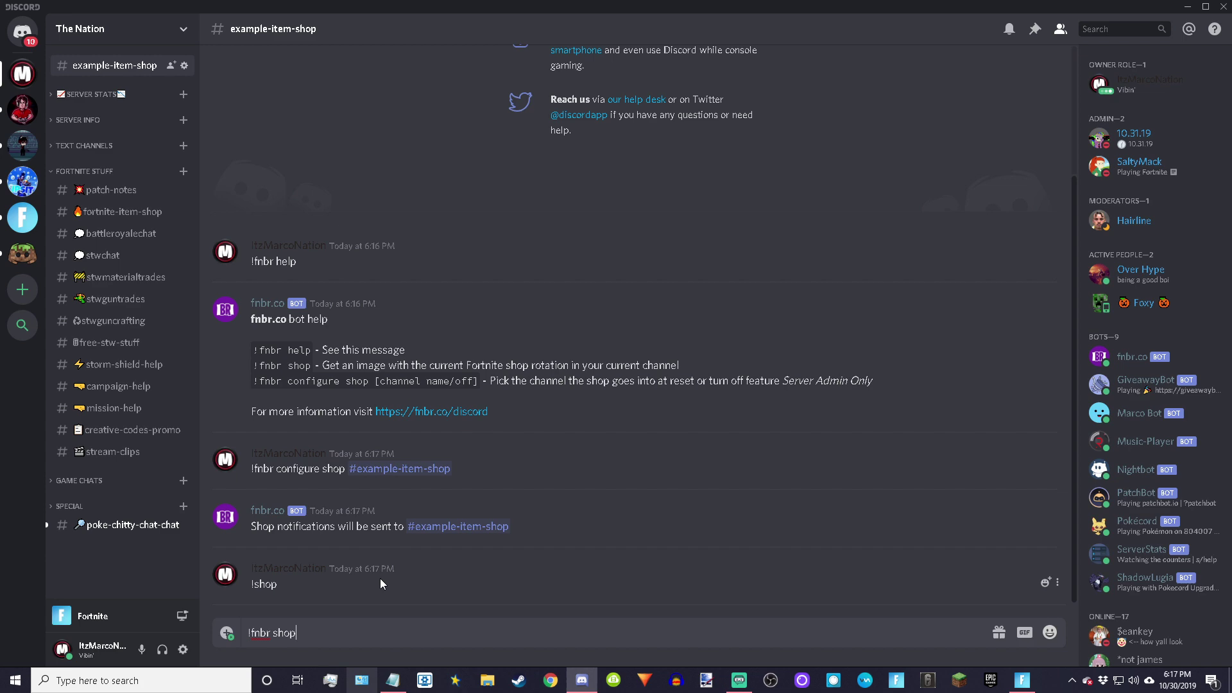
key(Return)
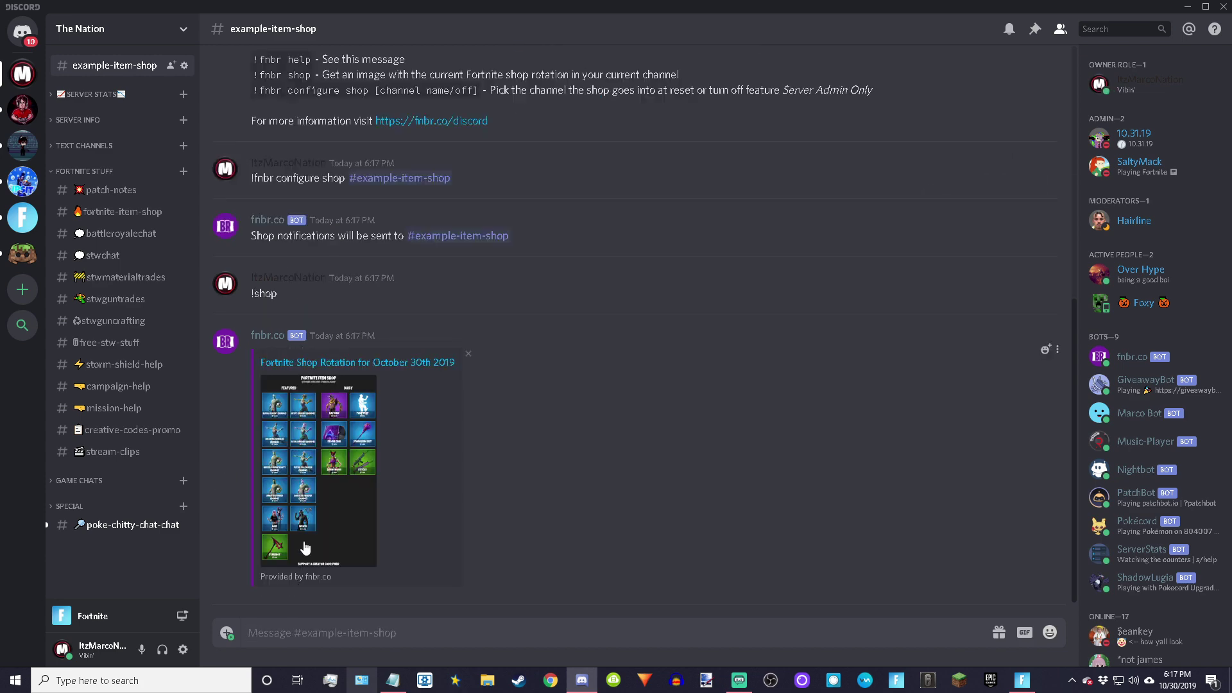
- Examine the enlarged Fortnite shop rotation image and the earlier messages exchanged with the bot
click(306, 482)
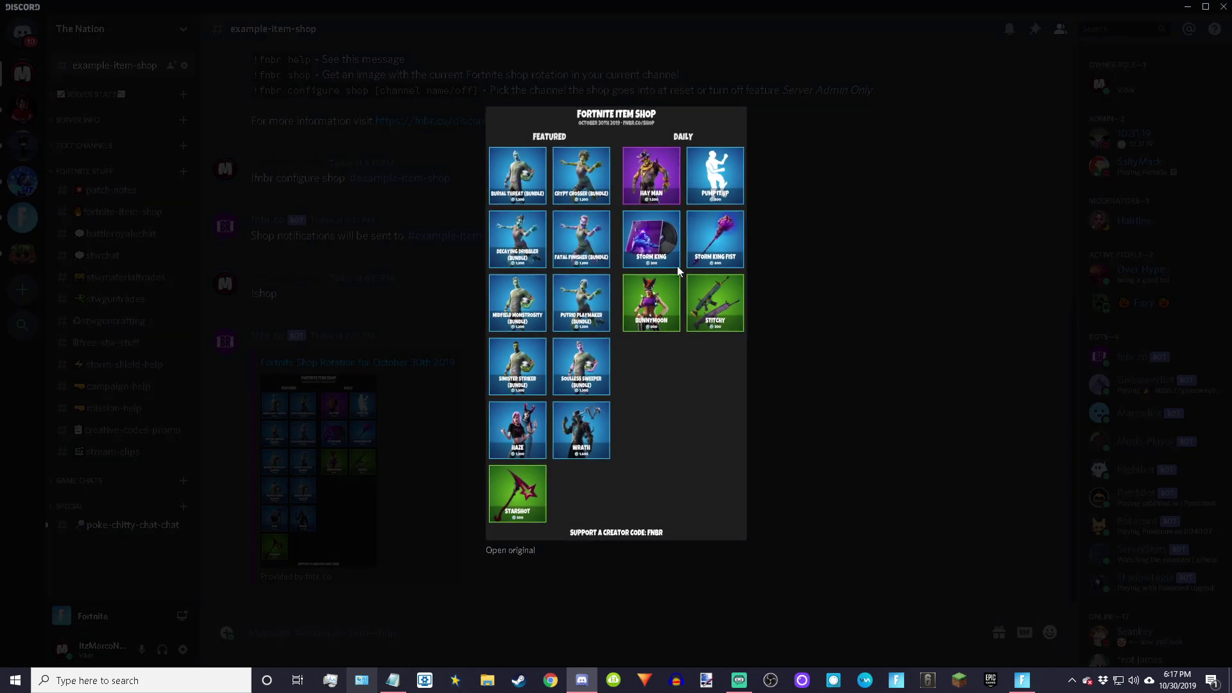
click(819, 247)
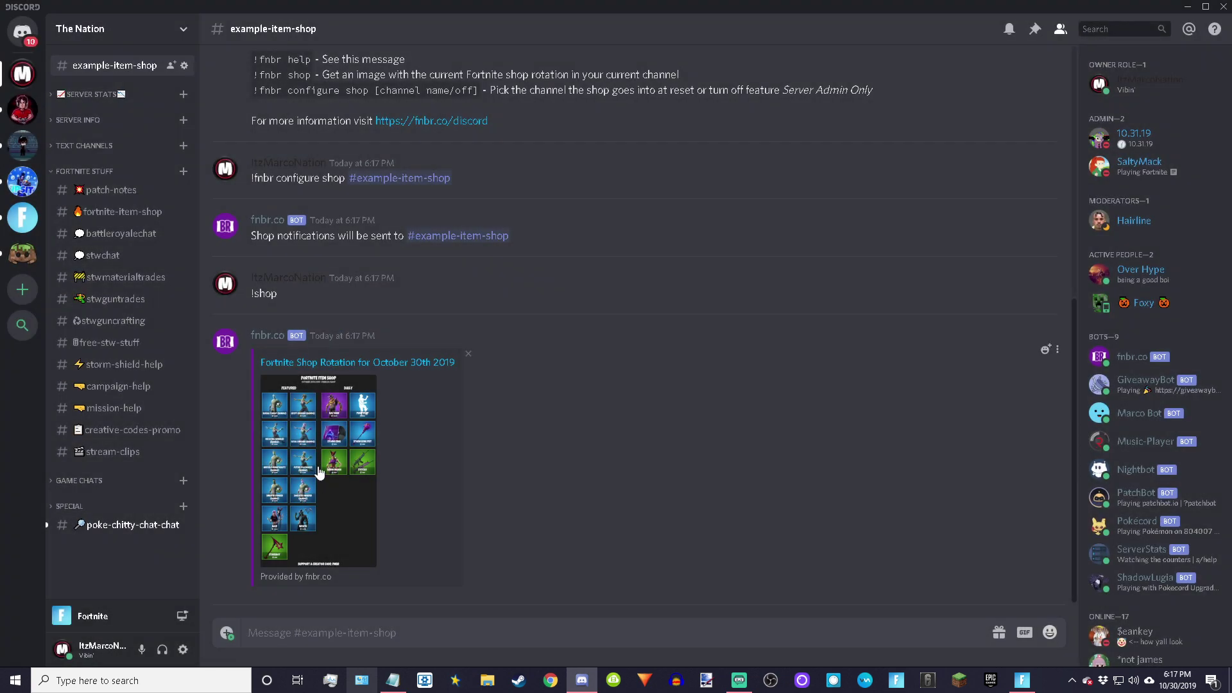
scroll(220, 278, up, 2)
drag(249, 287, 462, 288)
click(556, 288)
scroll(465, 288, down, 2)
click(307, 535)
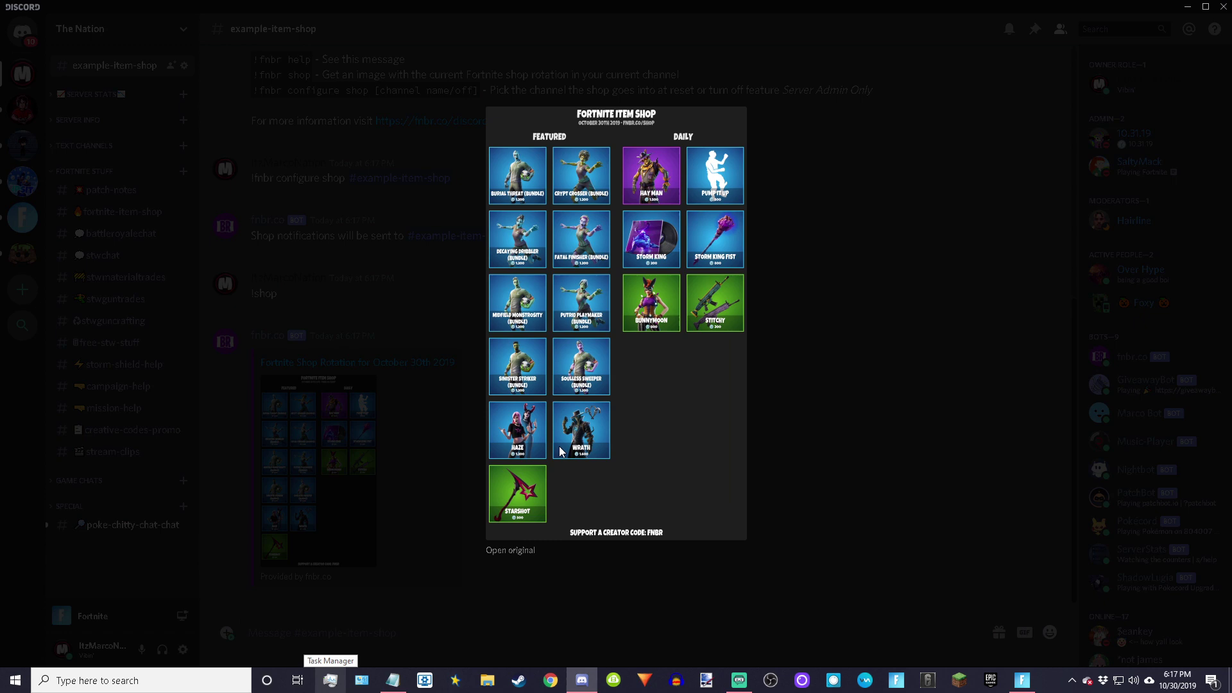
click(803, 373)
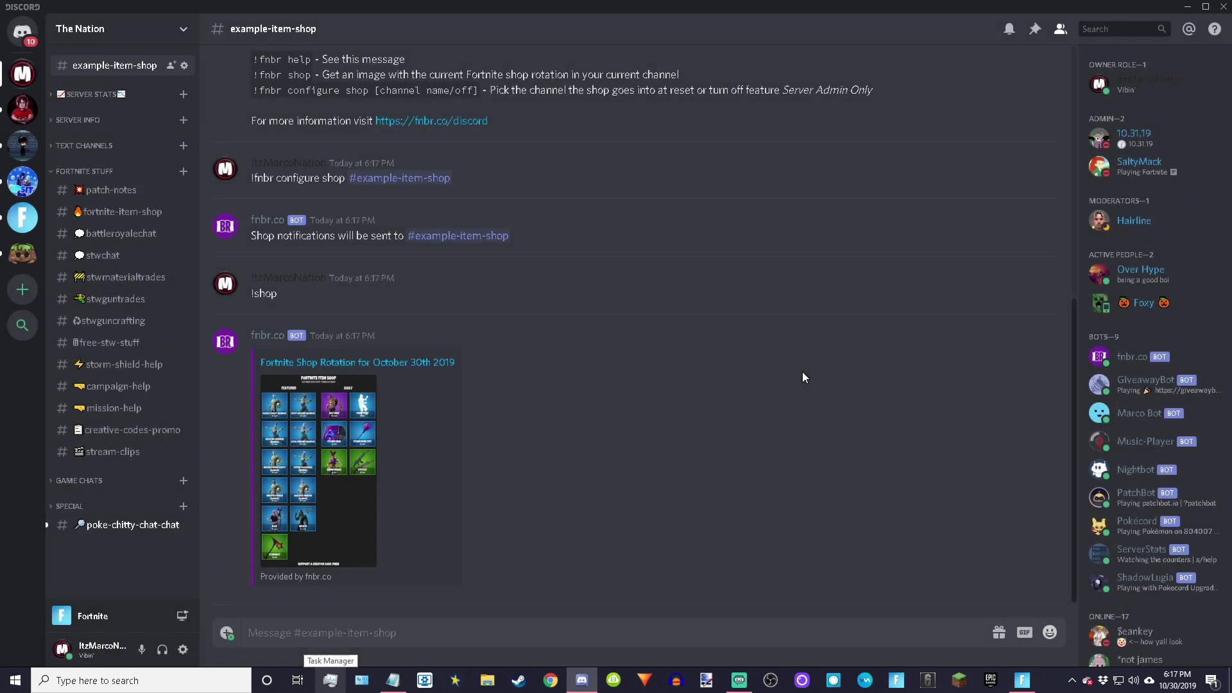
- Look through the past posts in the patch-notes and fortnite-item-shop channels and return to example-item-shop
click(109, 190)
scroll(311, 222, up, 6)
scroll(315, 232, down, 6)
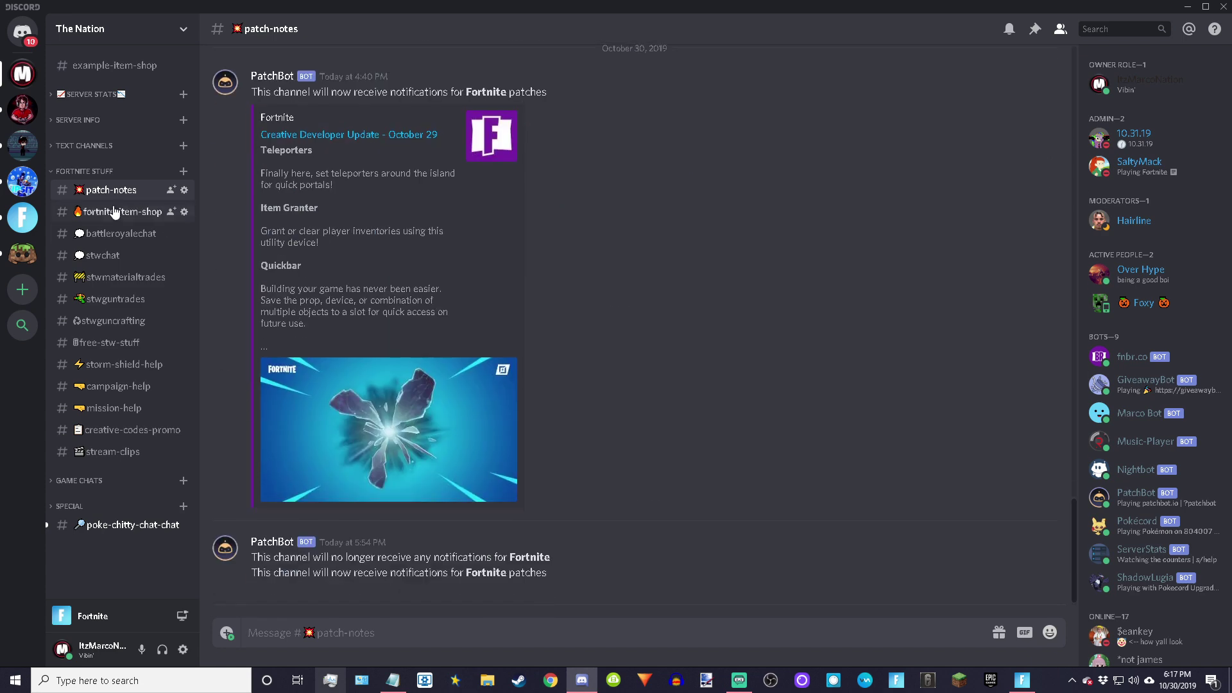
click(118, 212)
scroll(452, 279, up, 3)
scroll(431, 292, up, 10)
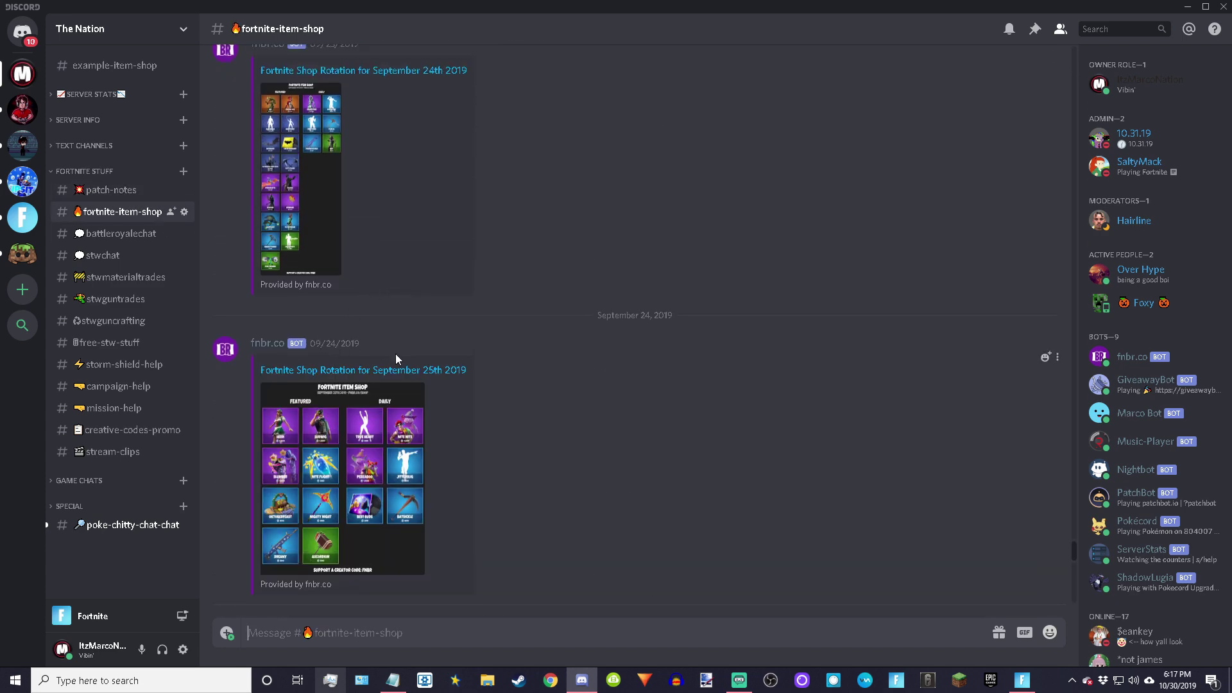
scroll(393, 360, down, 10)
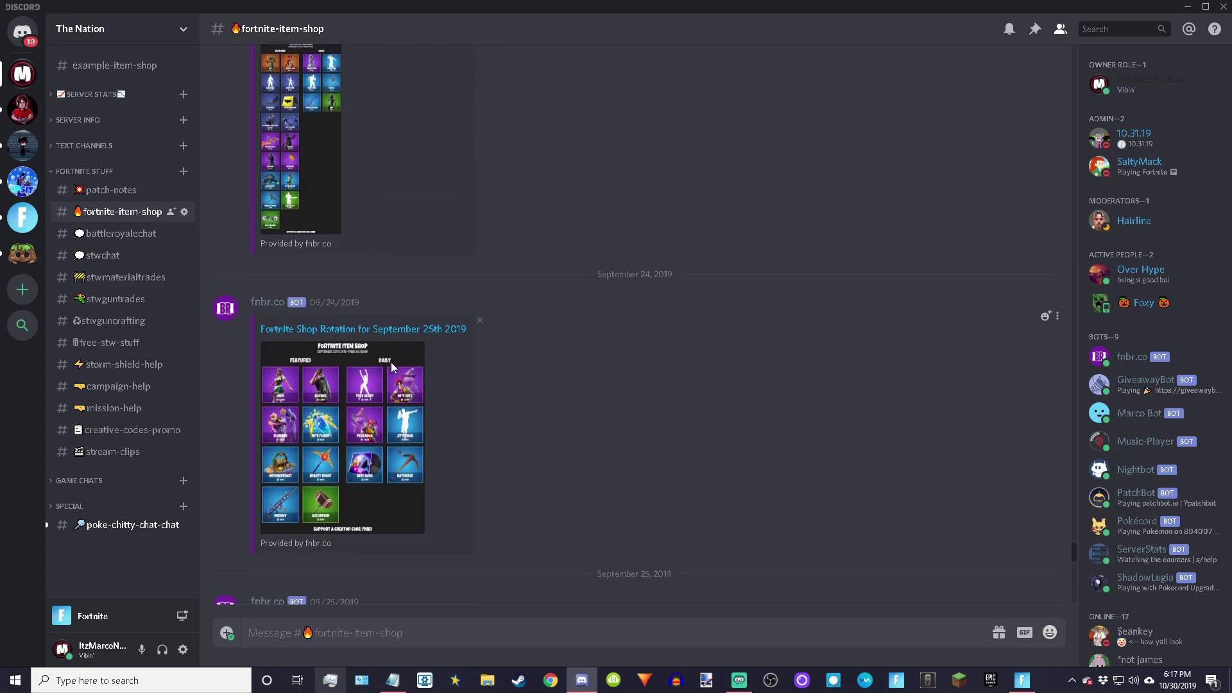
click(128, 192)
click(114, 67)
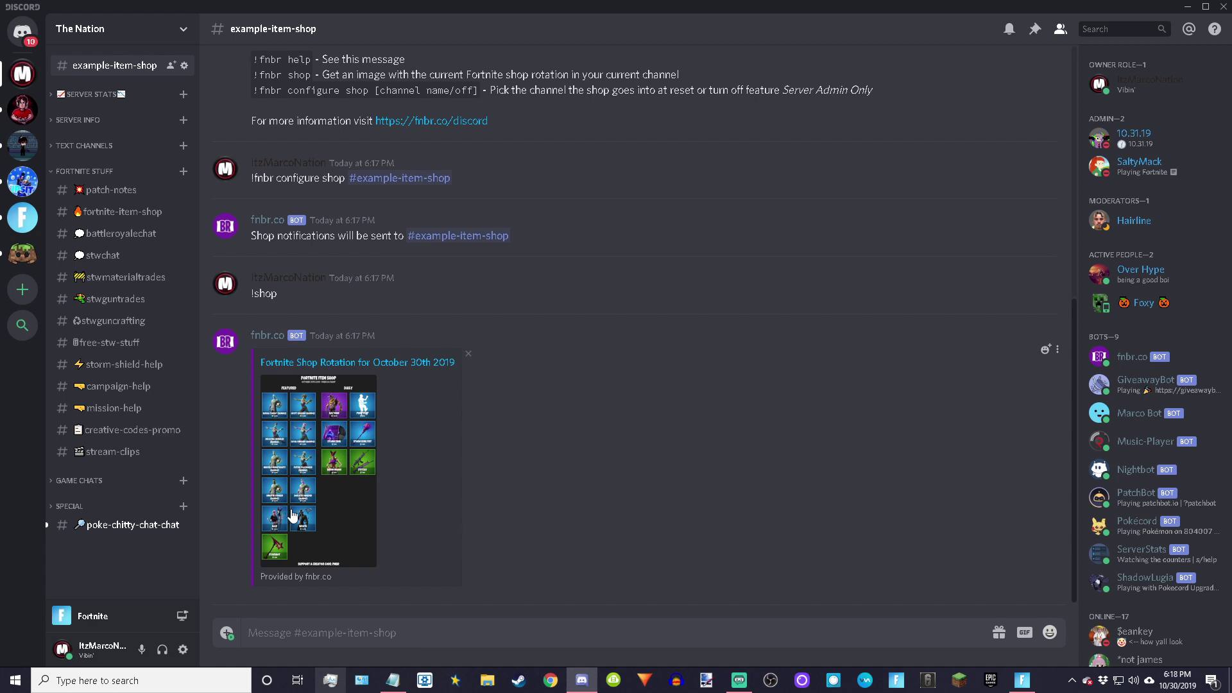
- Try to turn off the shop notifications with the command !fnbr configure shop #example-item-shop off
scroll(551, 460, up, 1)
scroll(551, 460, up, 3)
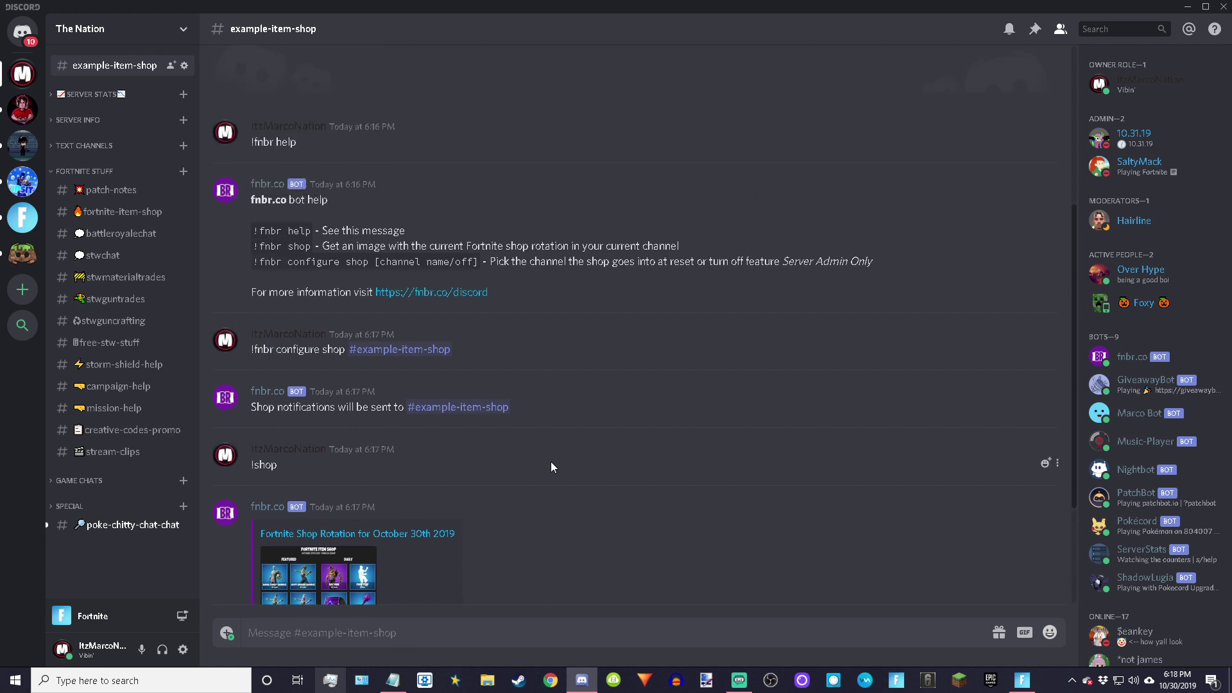
text(!fnbr configure shop)
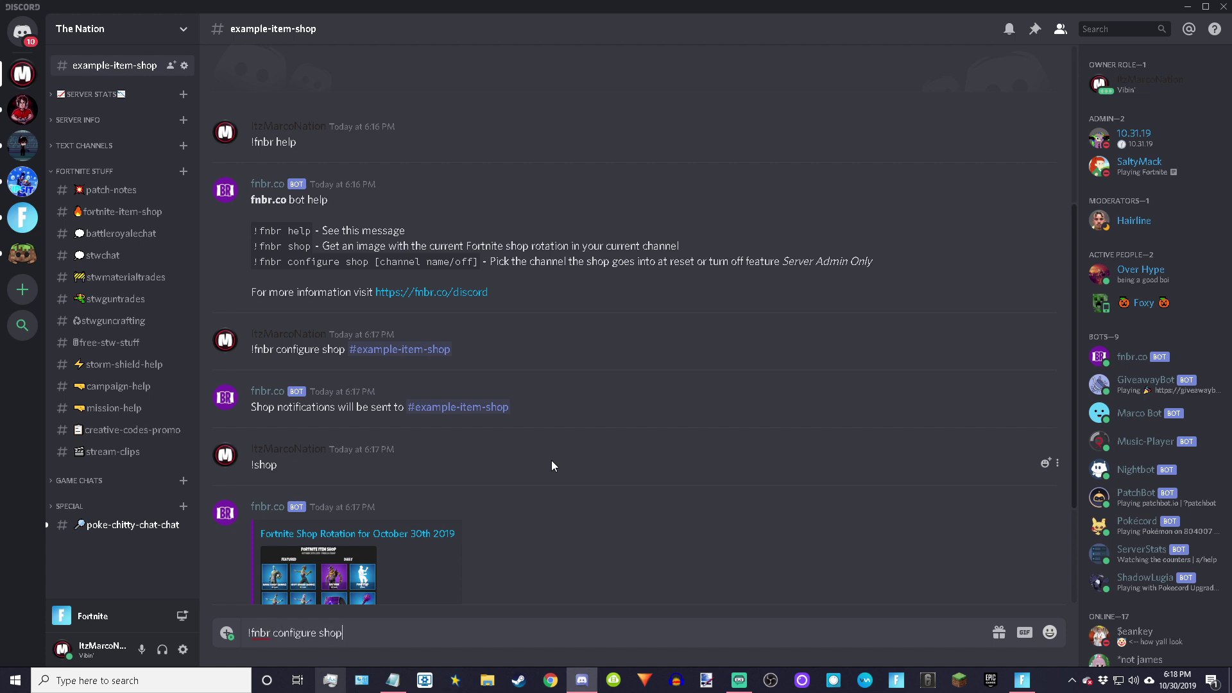
text( #)
click(276, 437)
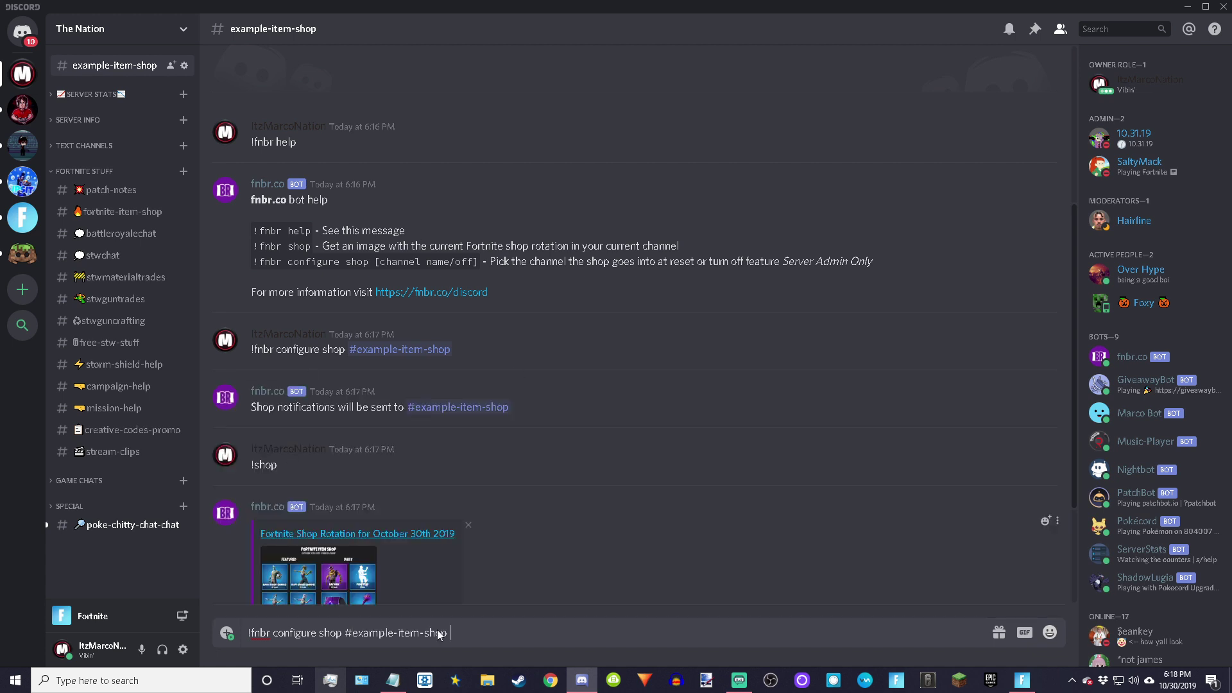
text(off)
key(Return)
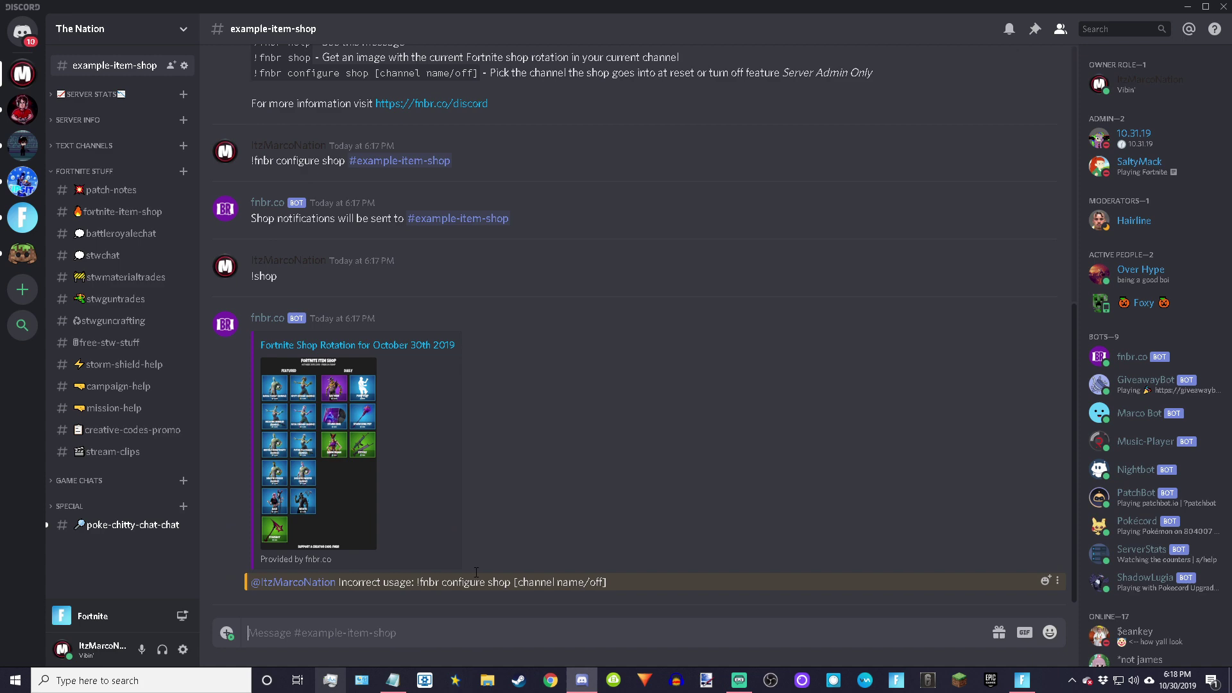
scroll(485, 337, up, 3)
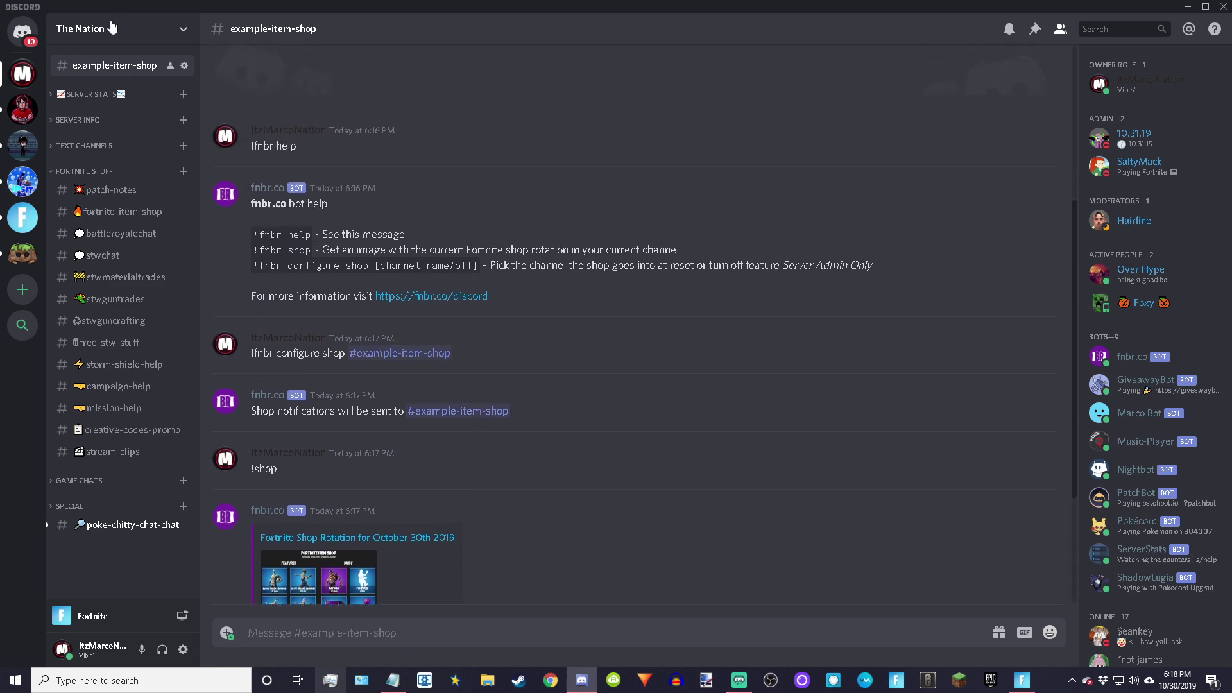
click(184, 64)
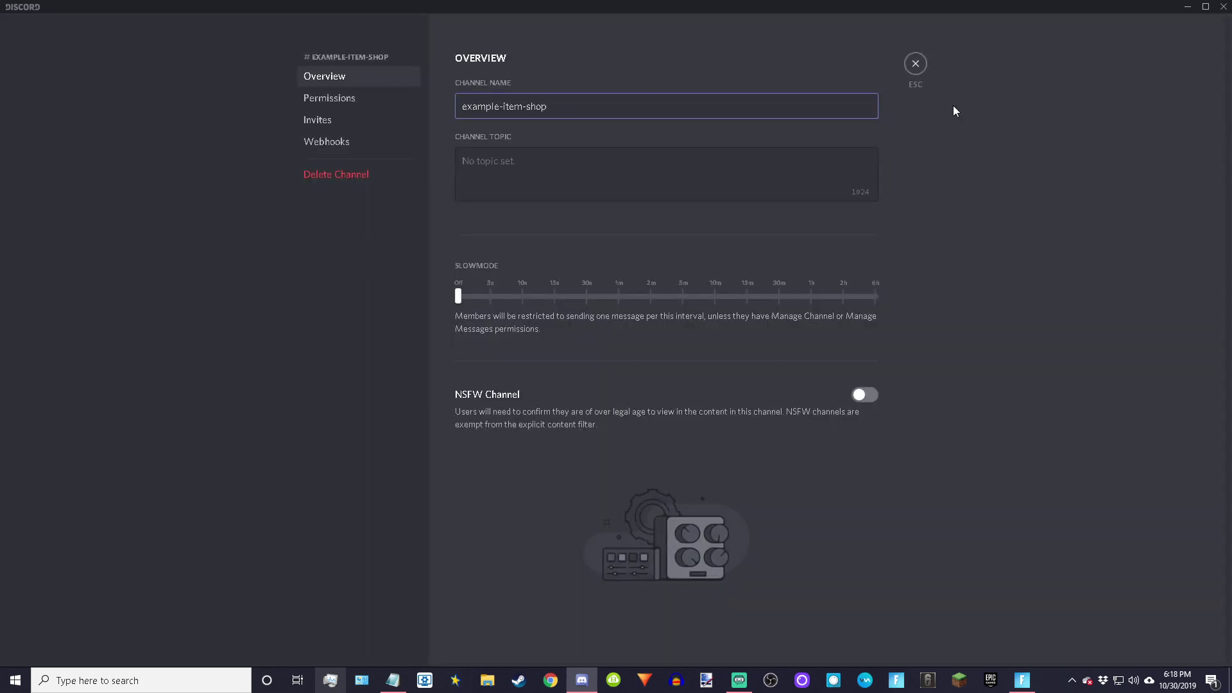
click(916, 64)
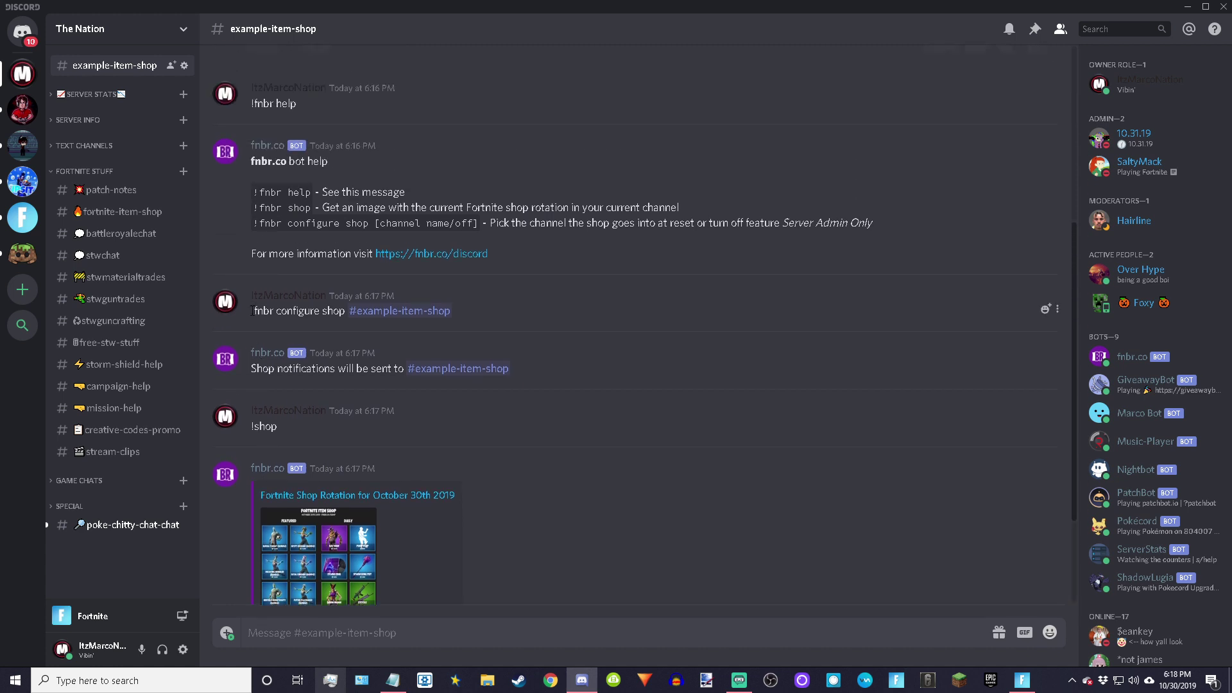
drag(252, 311, 347, 316)
key(ctrl+c)
click(327, 634)
key(ctrl+v)
text(#)
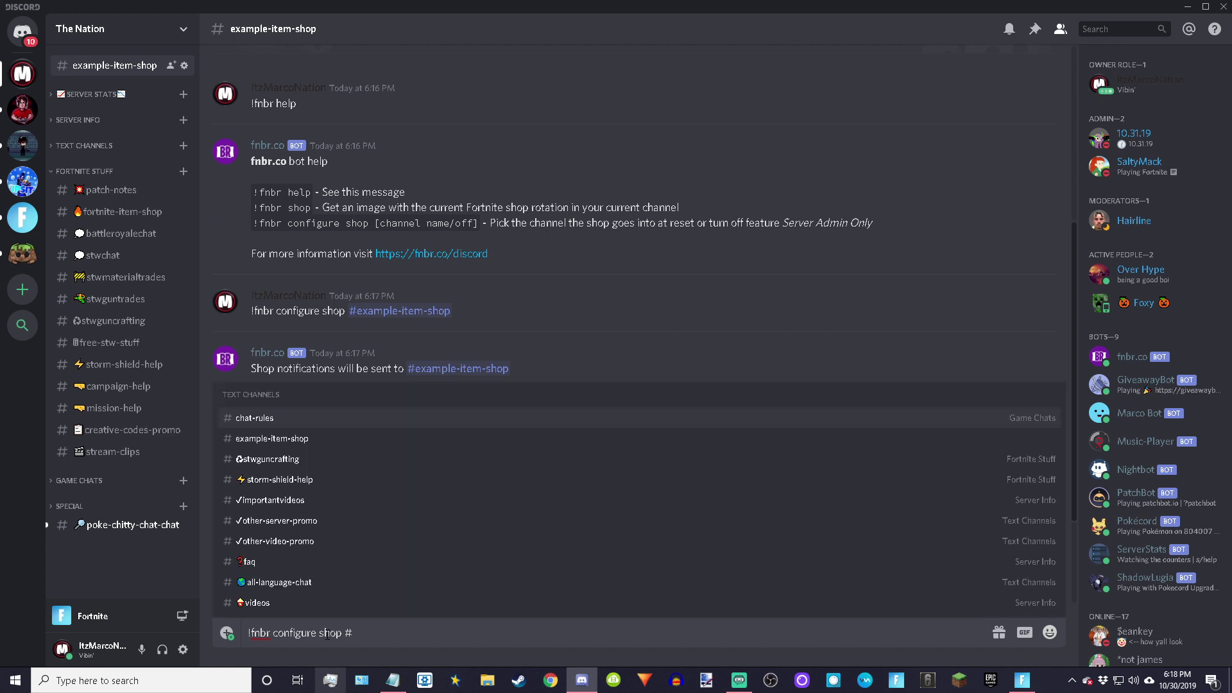
key(Escape)
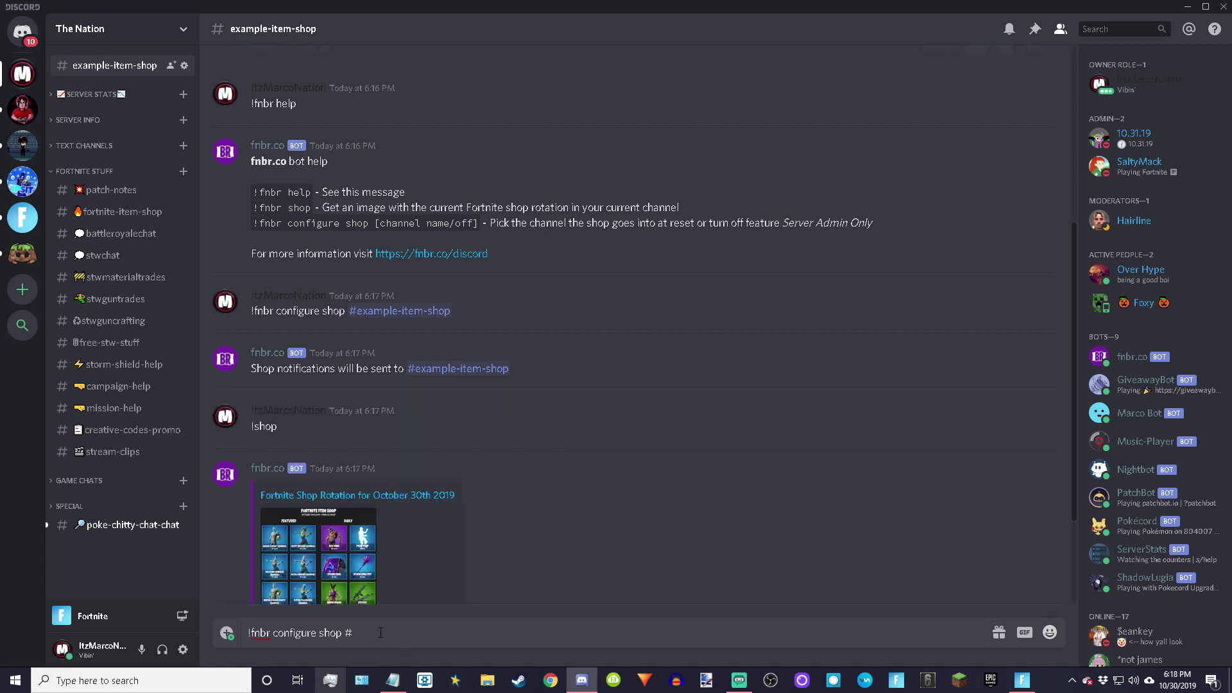
key(ctrl+a)
key(BackSpace)
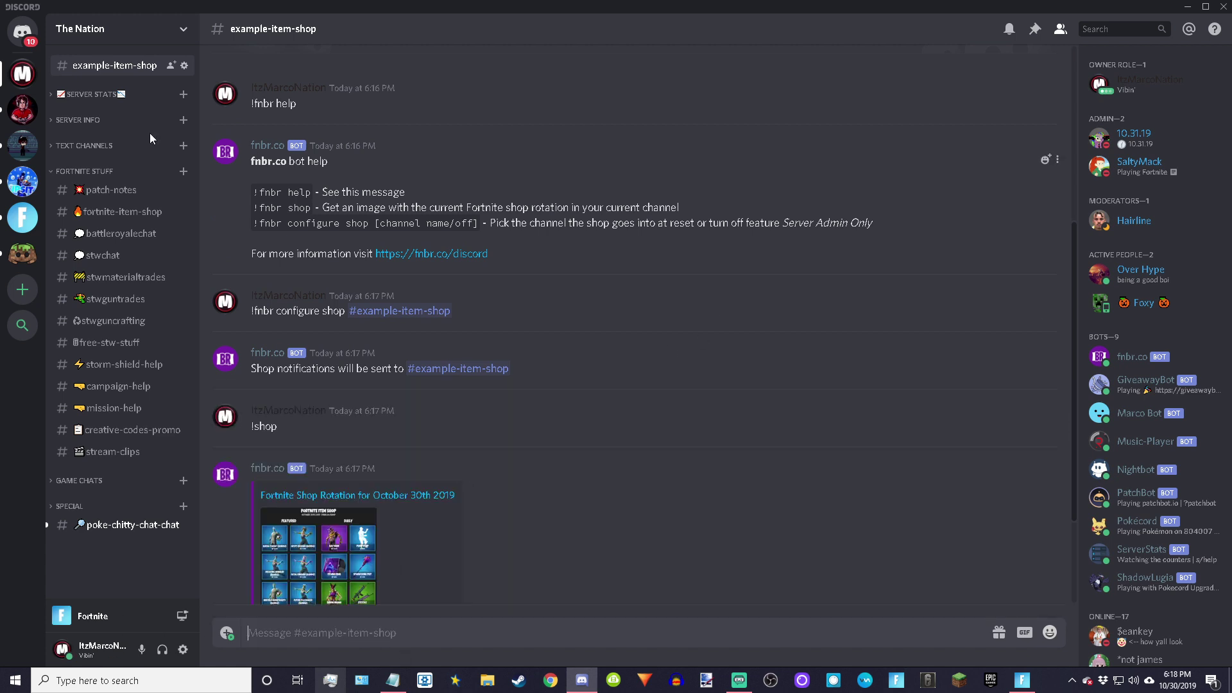
- Delete the example-item-shop channel from the server
click(184, 64)
click(355, 180)
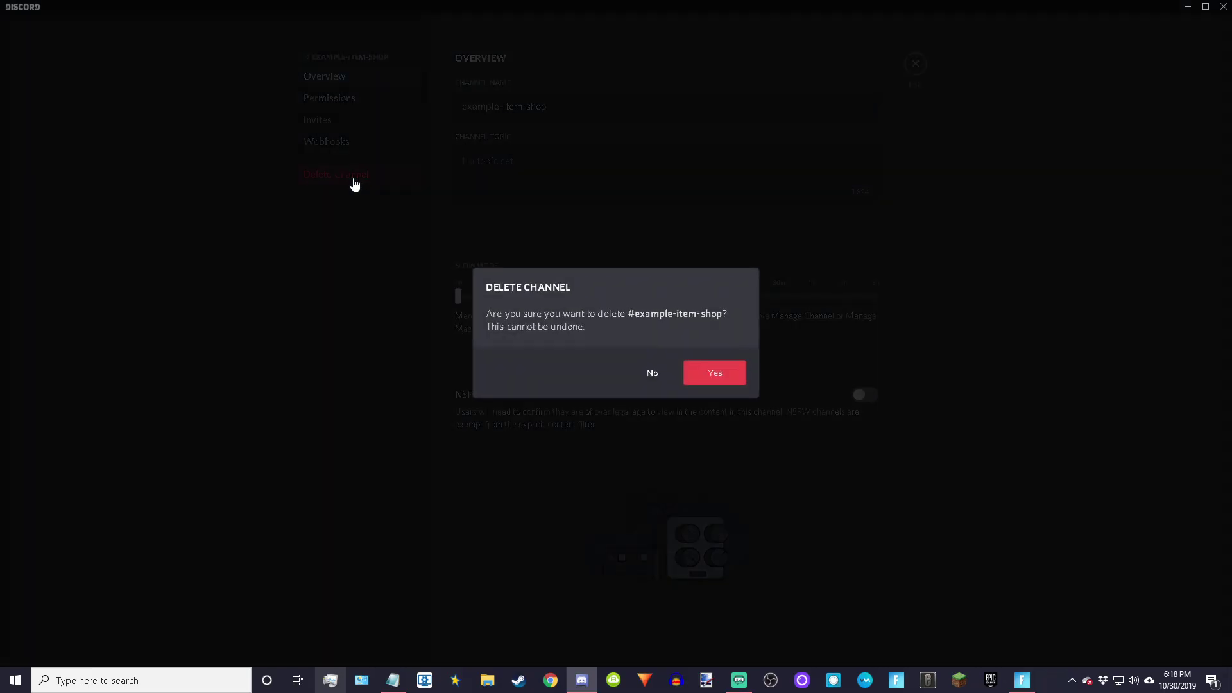
click(711, 372)
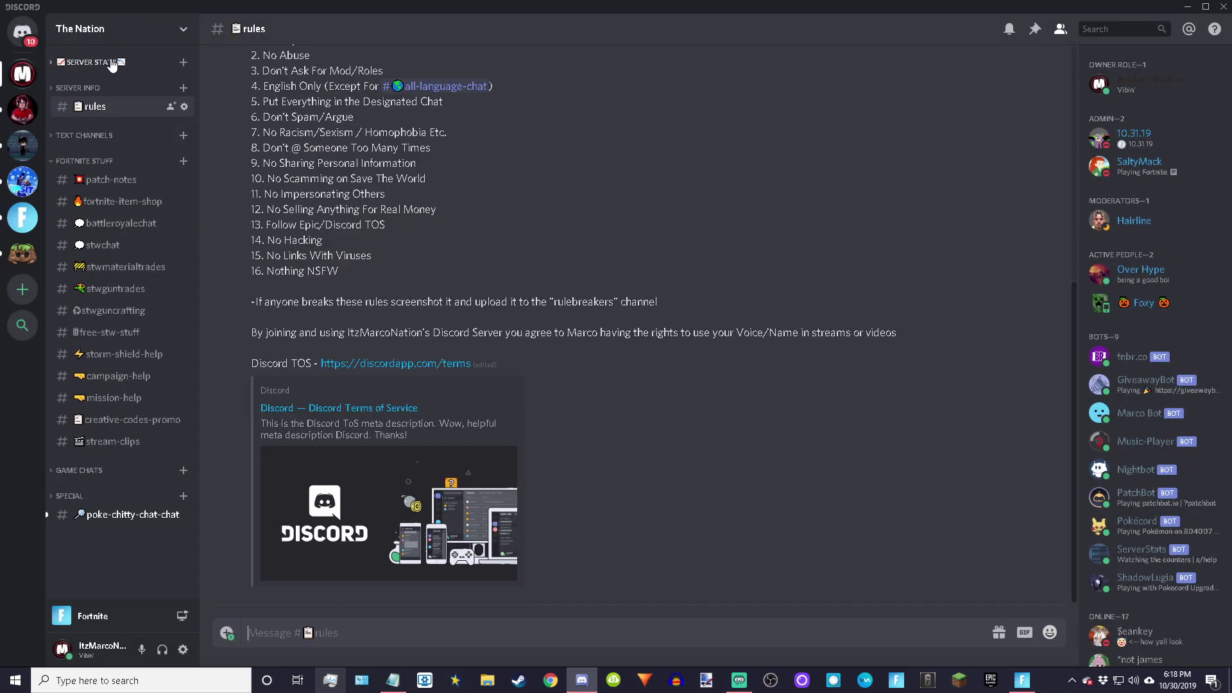
- Browse the past shop rotation posts and configuration messages in the fortnite-item-shop channel, with the Fortnite Stuff category collapsed
click(96, 203)
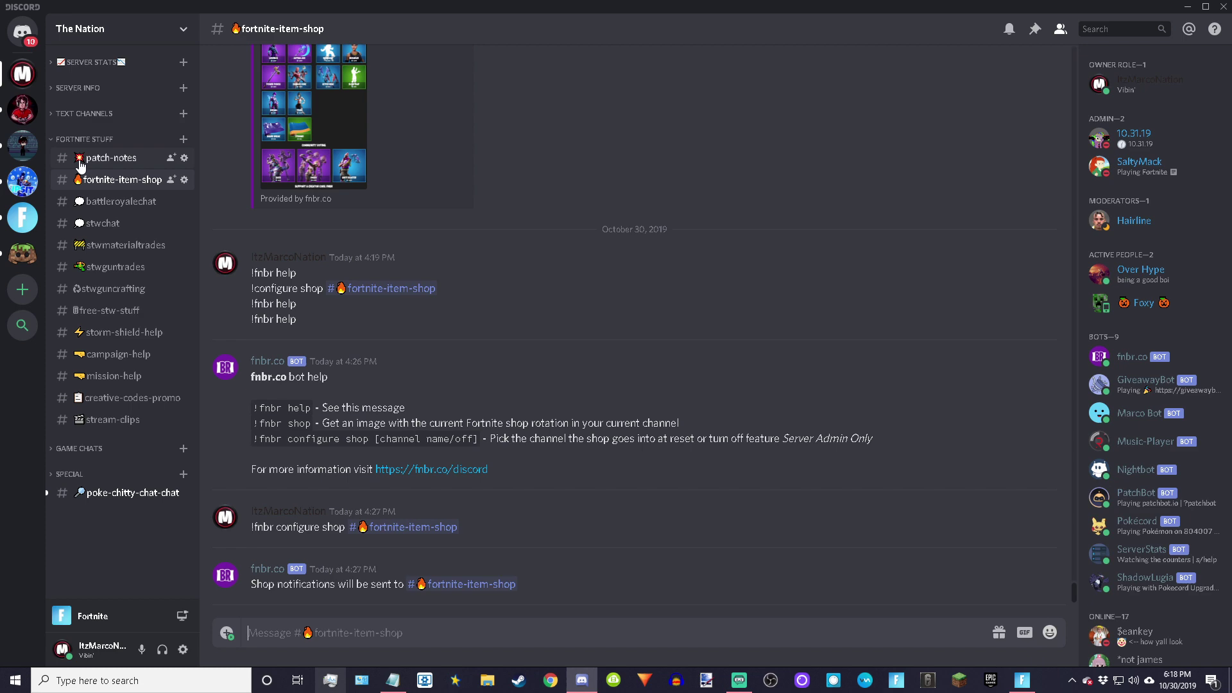
click(85, 140)
scroll(345, 370, up, 15)
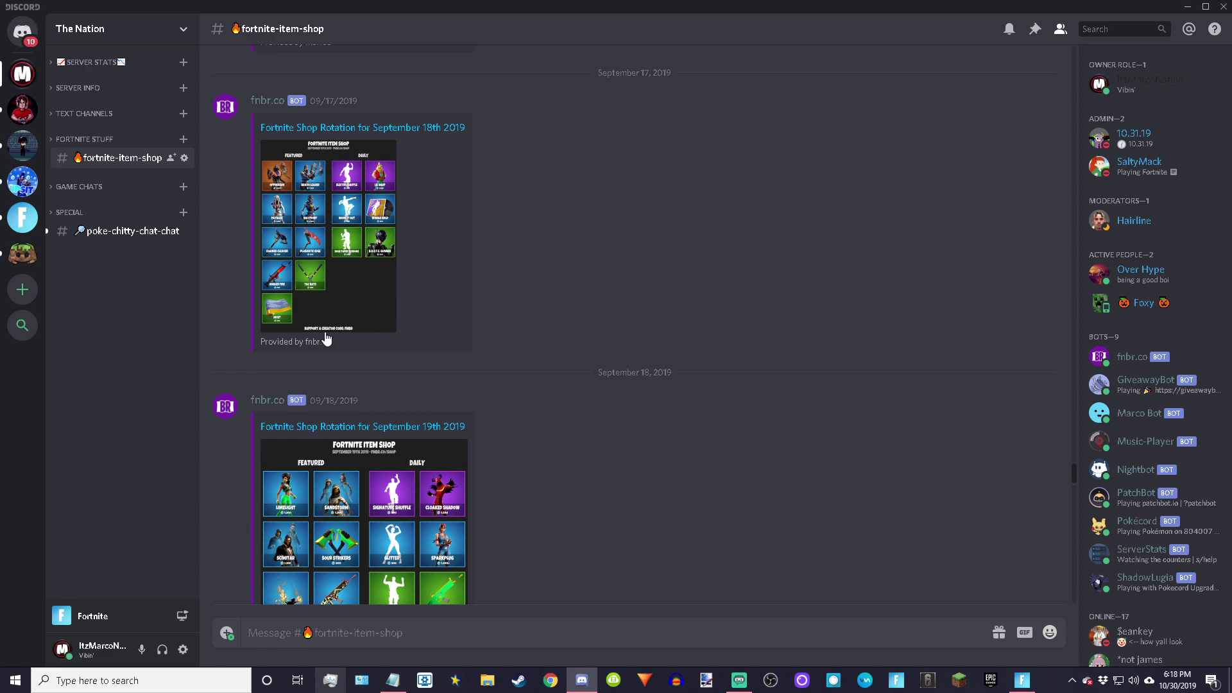
scroll(376, 392, down, 6)
scroll(387, 384, down, 9)
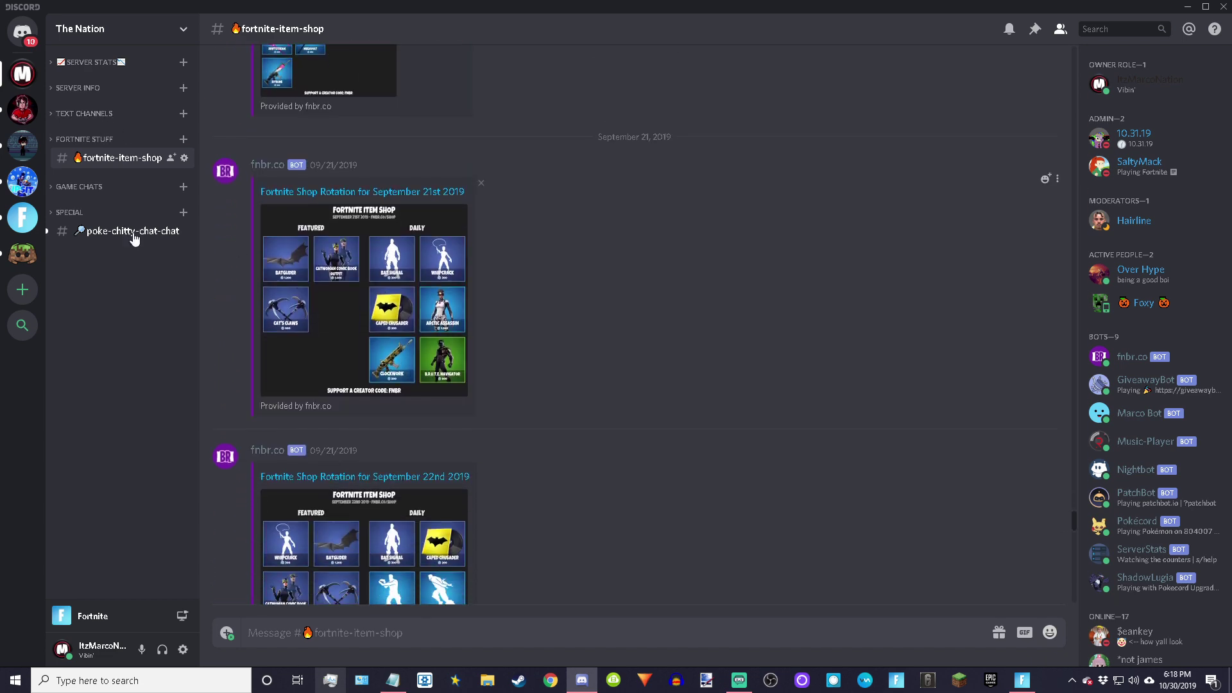
scroll(465, 234, down, 8)
scroll(450, 274, down, 5)
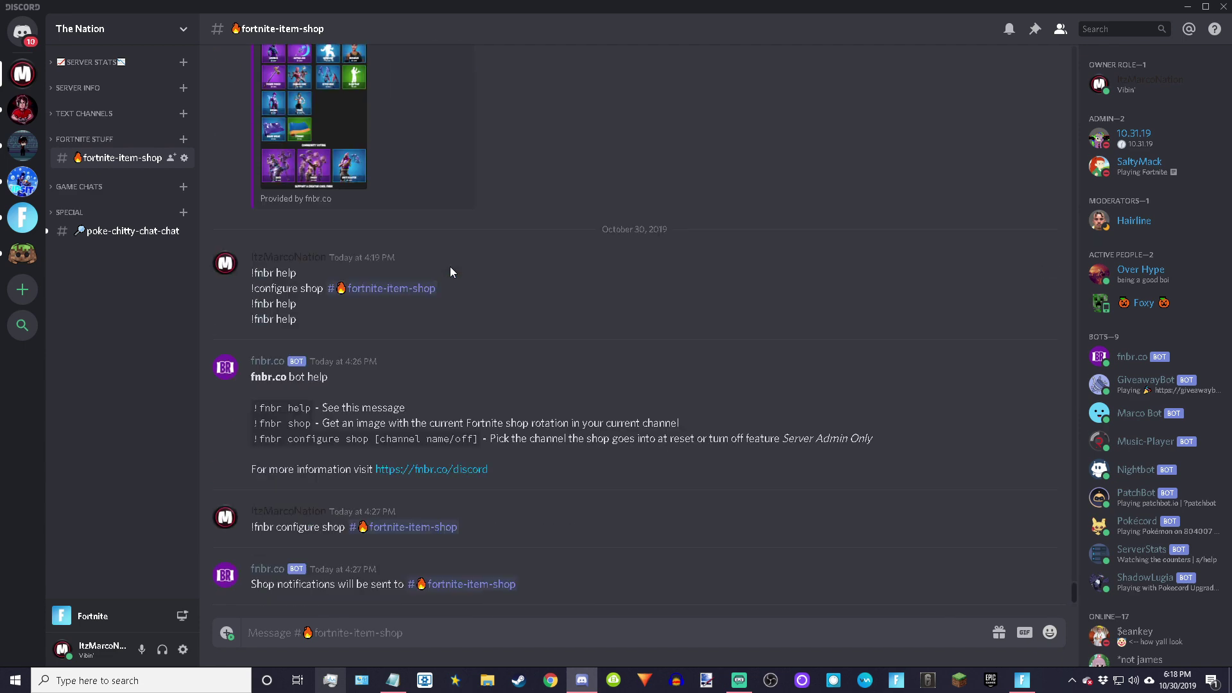